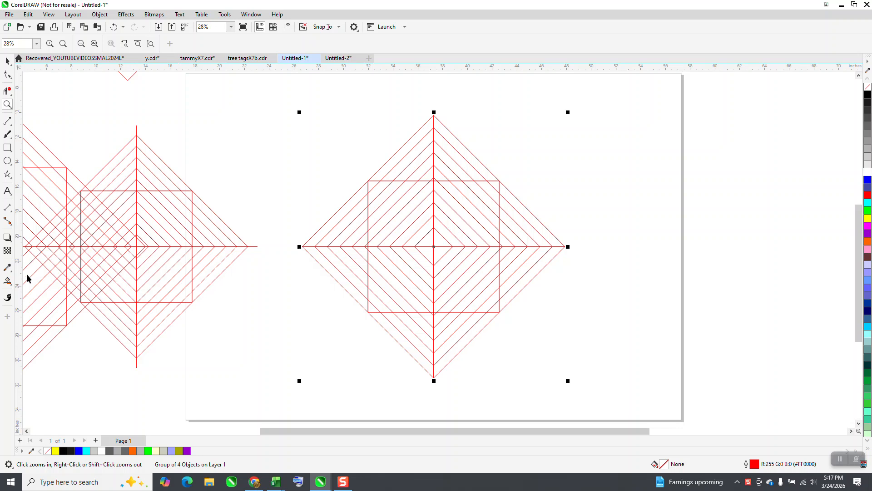
# Smart-fill alternating diagonal bands black in the upper-right quarter of the centre square, starting with the innermost triangle
pyautogui.click(12, 284)
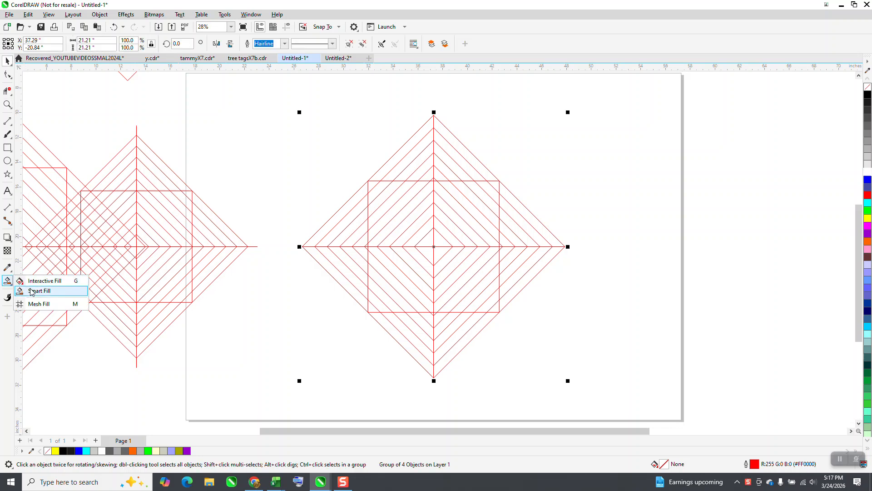
pyautogui.click(27, 292)
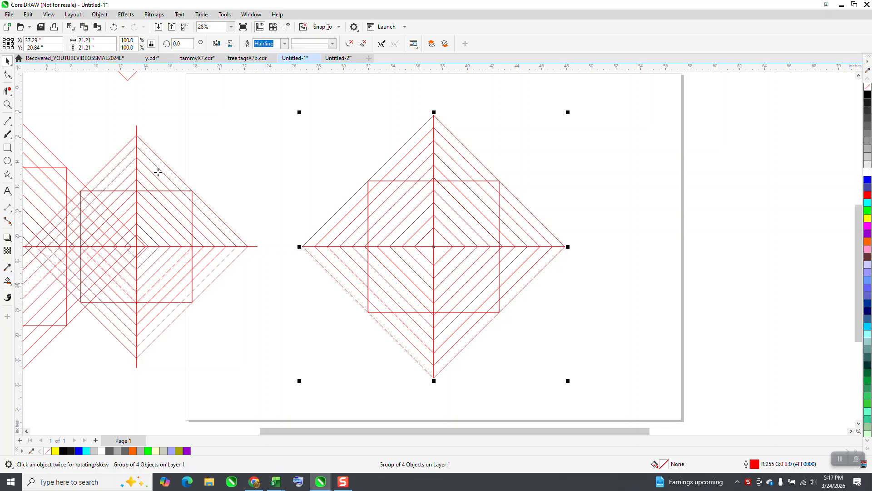
pyautogui.click(445, 243)
pyautogui.click(454, 232)
pyautogui.click(475, 221)
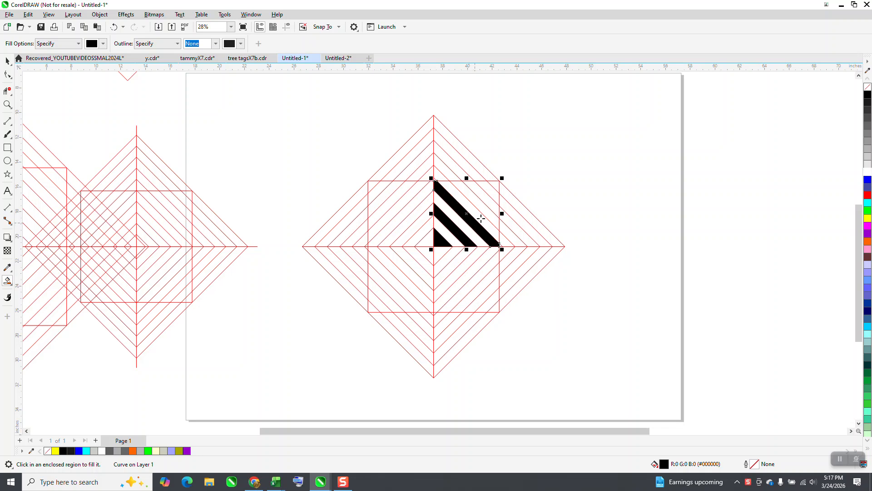
pyautogui.click(489, 213)
pyautogui.click(496, 198)
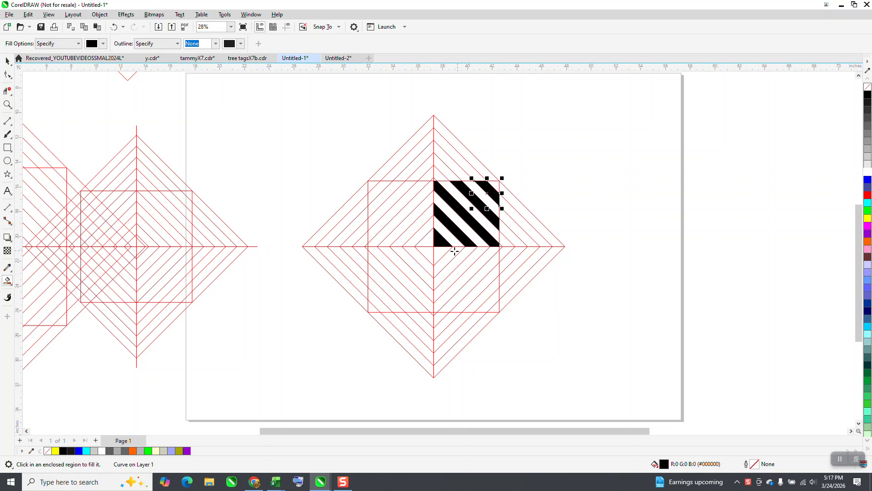
# Smart-fill alternating diagonal bands black in the upper-left quarter of the square, including its outer corner, undoing any misplaced fill
pyautogui.click(417, 239)
pyautogui.click(404, 223)
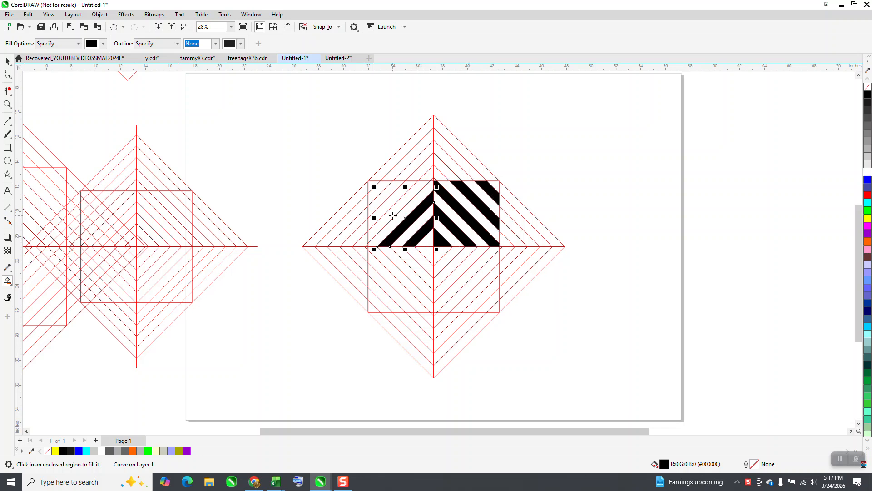
pyautogui.click(372, 205)
pyautogui.click(367, 193)
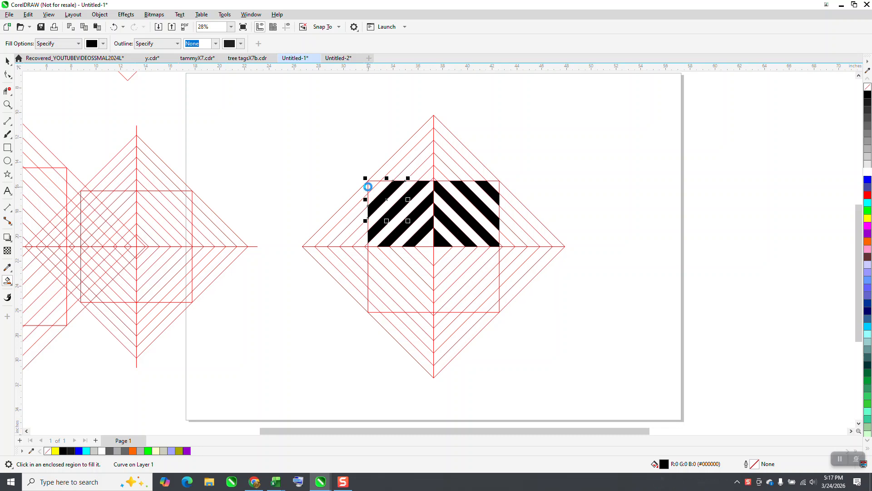
pyautogui.click(364, 188)
pyautogui.click(114, 27)
pyautogui.click(370, 184)
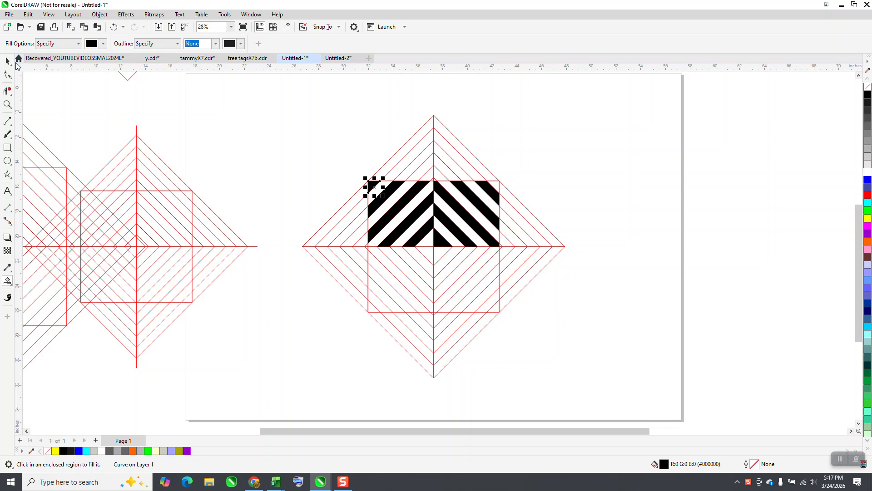
# Draw a rectangle about 23.3 by 12.3 inches over the striped area, fill it yellow and send it behind everything
pyautogui.press('space')
pyautogui.click(8, 147)
pyautogui.moveTo(318, 147); pyautogui.dragTo(607, 300)
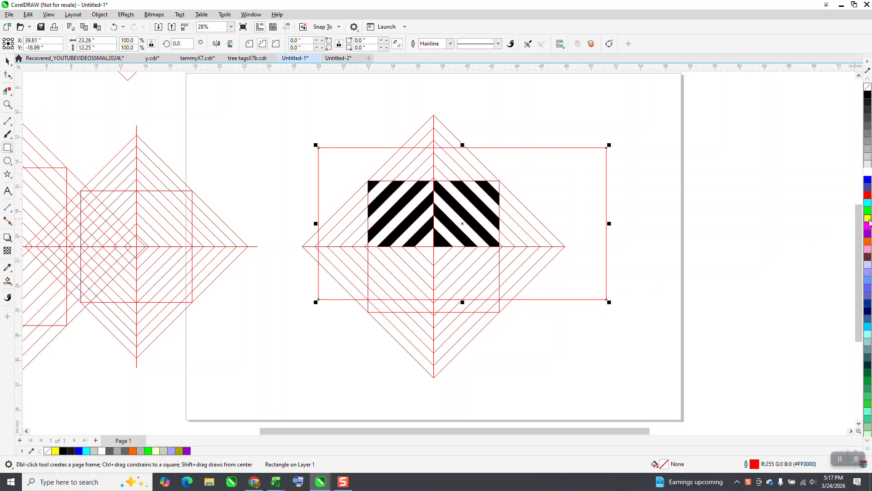
pyautogui.click(868, 219)
pyautogui.click(99, 14)
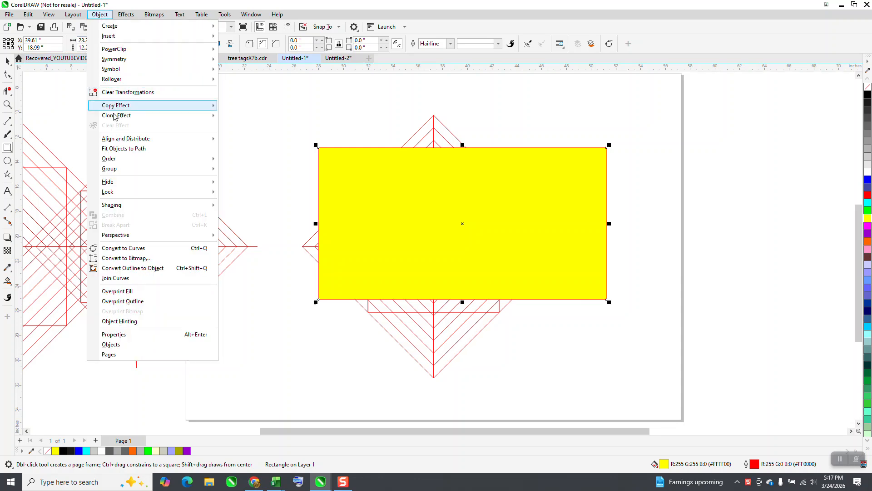
pyautogui.moveTo(115, 159)
pyautogui.click(241, 168)
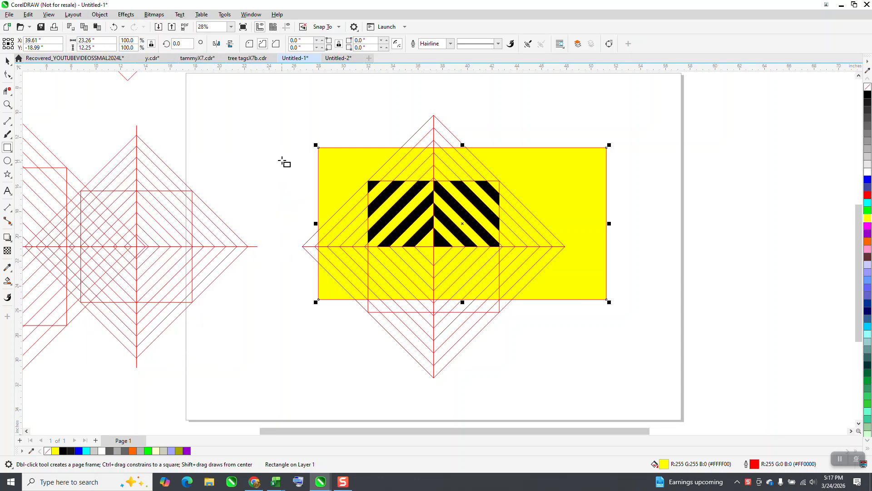
# Set the Smart Fill colour to white and fill the yellow gaps between the black stripes in the right half
pyautogui.click(7, 105)
pyautogui.moveTo(307, 128); pyautogui.dragTo(687, 333)
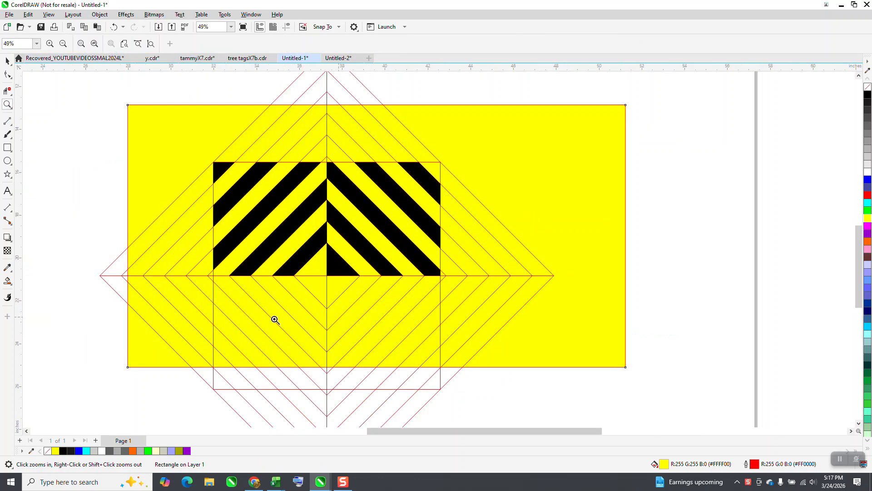
pyautogui.scroll(-2, 112, 284)
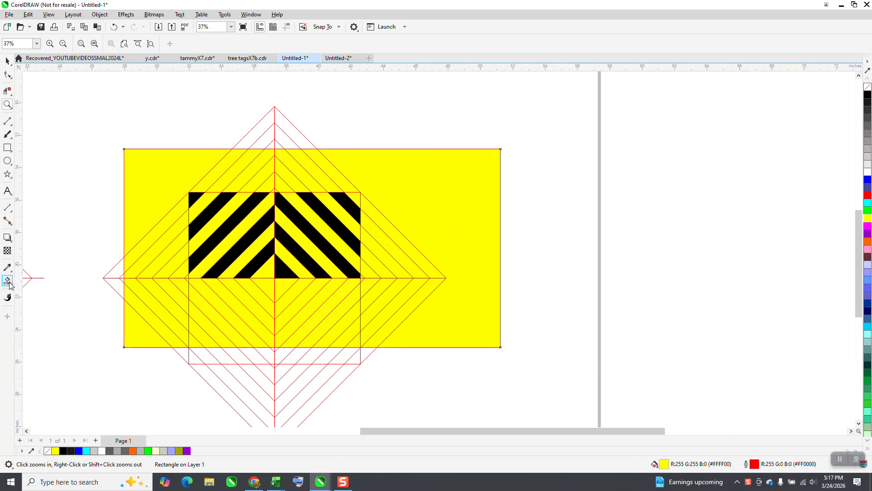
pyautogui.click(10, 285)
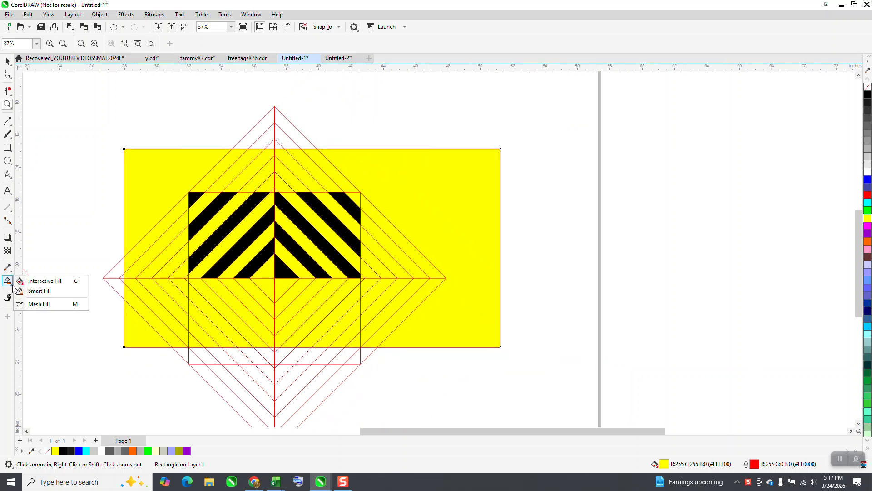
pyautogui.click(39, 292)
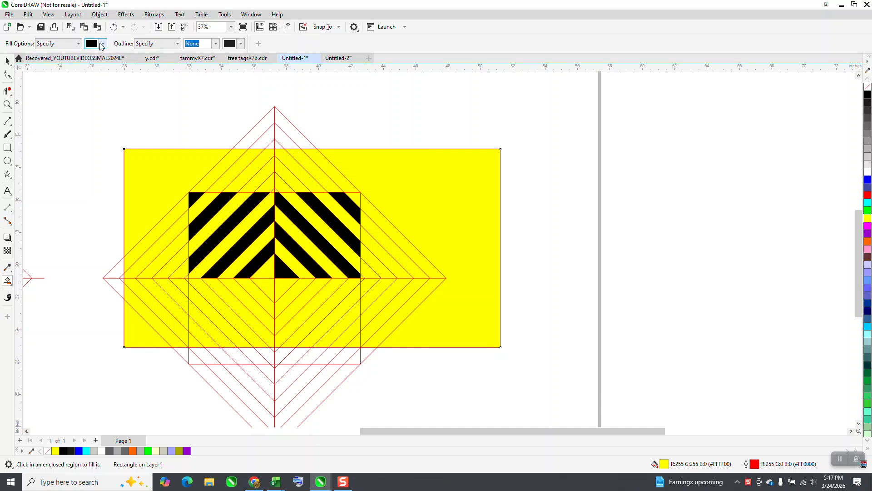
pyautogui.click(91, 44)
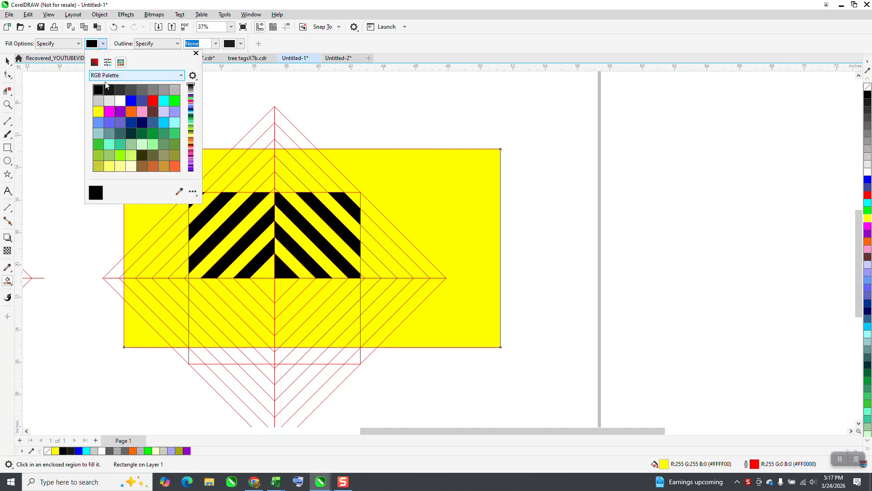
pyautogui.click(295, 207)
pyautogui.click(293, 202)
pyautogui.click(323, 201)
pyautogui.click(358, 198)
pyautogui.click(311, 247)
pyautogui.click(298, 262)
# Smart-fill the yellow gaps between the black stripes in the left half with white
pyautogui.click(267, 266)
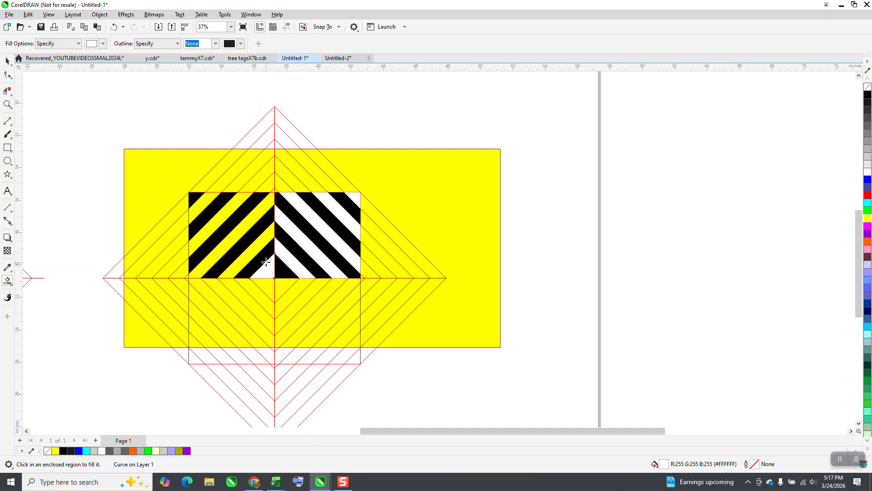
pyautogui.click(258, 247)
pyautogui.click(240, 232)
pyautogui.click(221, 218)
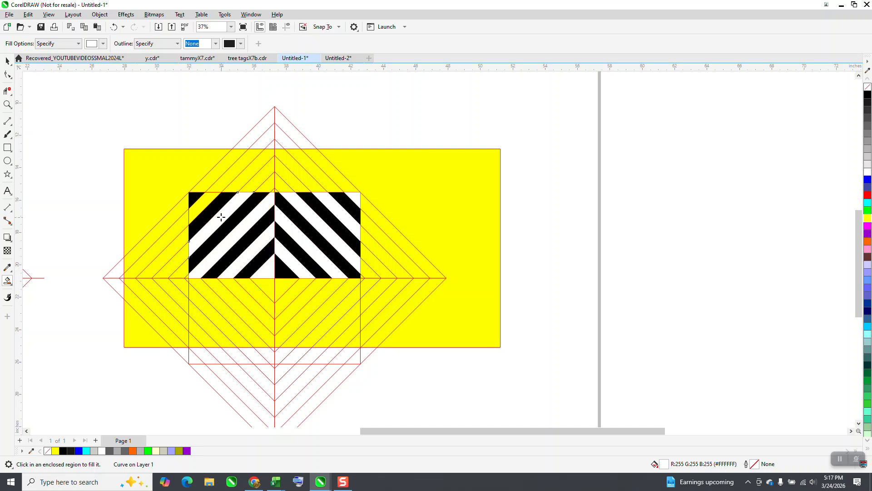
pyautogui.click(200, 207)
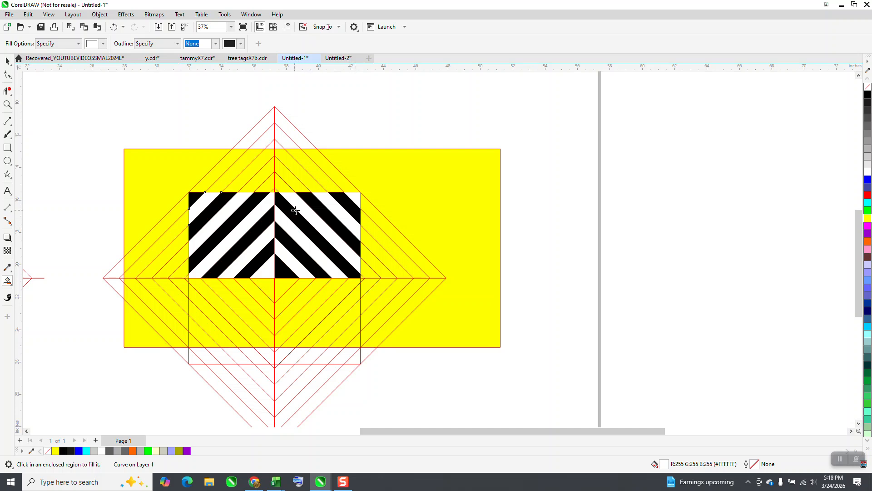
# Select the red diamond line group and nudge it 24 inches to the right, clear of the striped panel
pyautogui.click(8, 61)
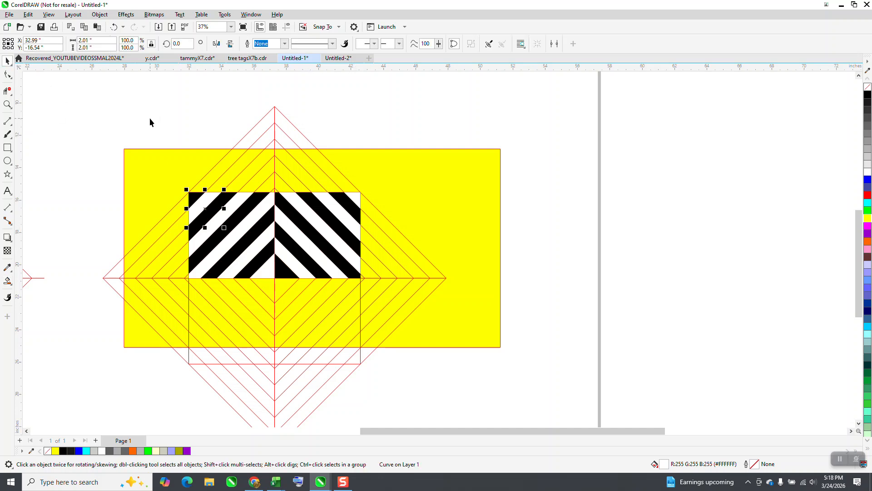
pyautogui.click(275, 132)
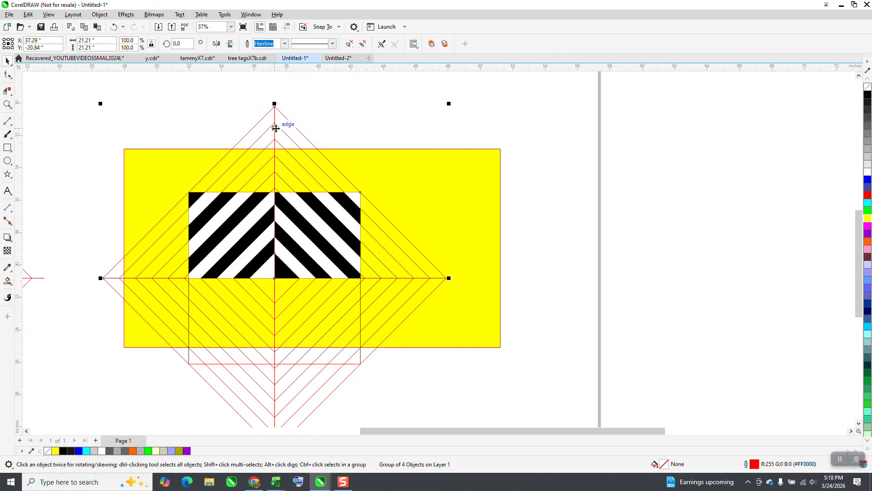
pyautogui.press('Right')
pyautogui.press('Right')
pyautogui.press('Right')
pyautogui.press('Right')
pyautogui.press('Right')
pyautogui.press('Right')
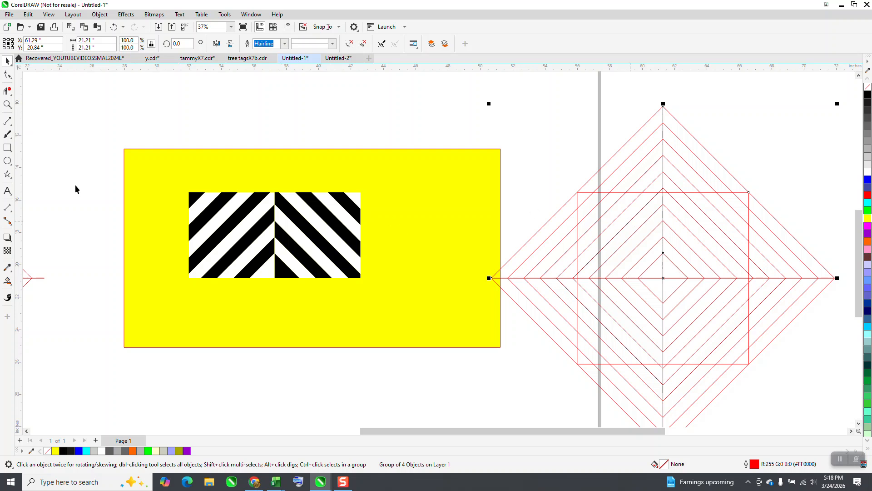
# Apply a linear fountain fill along the longest white stripe in the left half, with black end colours extended beyond both stripe ends
pyautogui.click(8, 104)
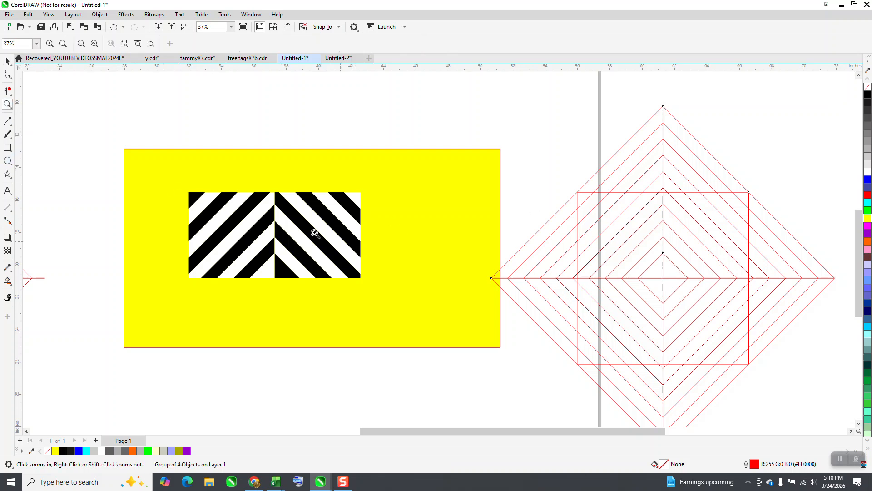
pyautogui.moveTo(185, 188); pyautogui.dragTo(389, 286)
pyautogui.scroll(-2, 353, 243)
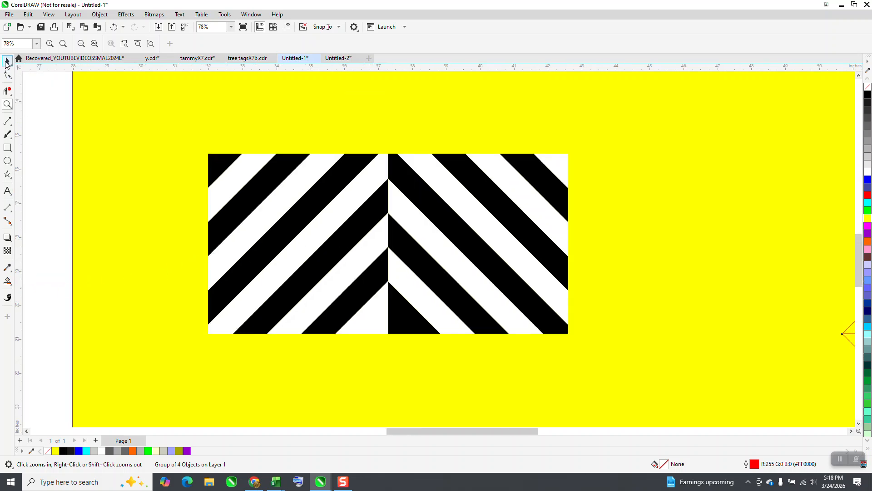
pyautogui.click(7, 74)
pyautogui.click(267, 288)
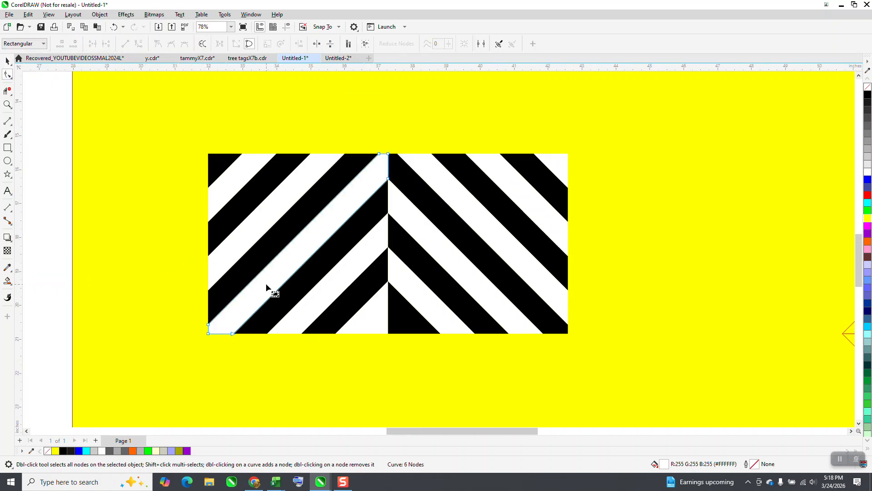
pyautogui.click(7, 60)
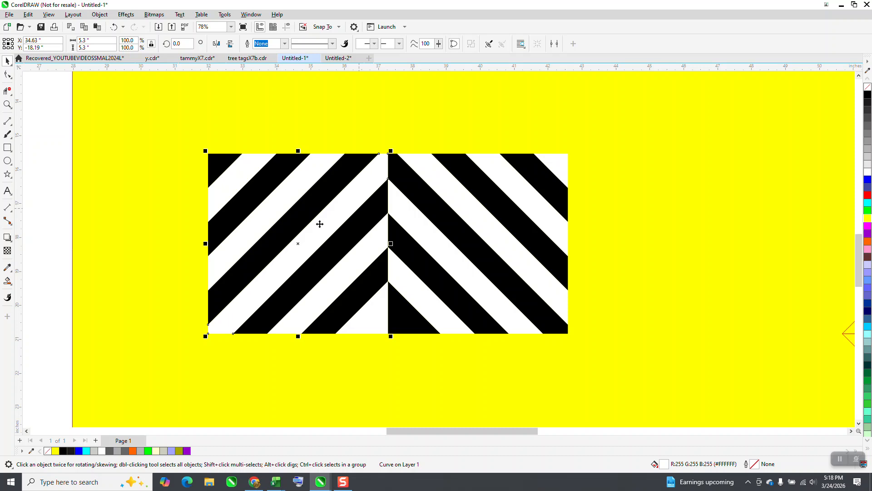
pyautogui.click(13, 289)
pyautogui.click(41, 283)
pyautogui.moveTo(233, 304); pyautogui.dragTo(388, 166)
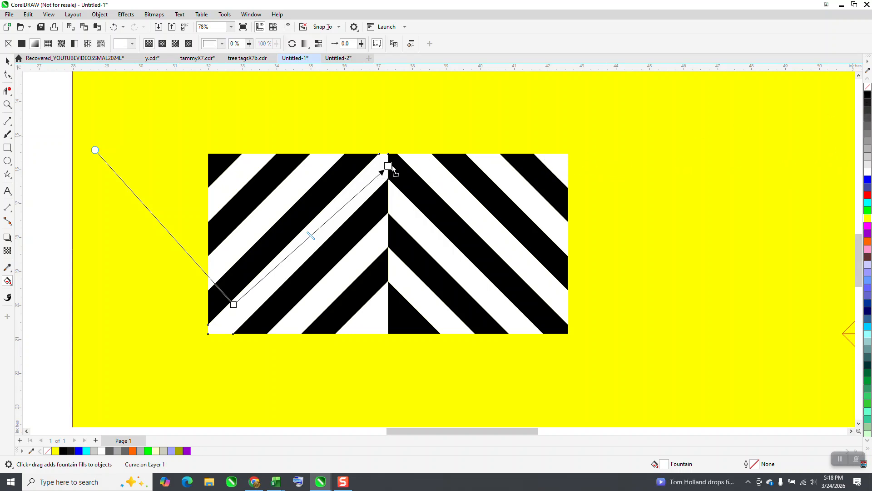
pyautogui.moveTo(390, 167); pyautogui.dragTo(433, 116)
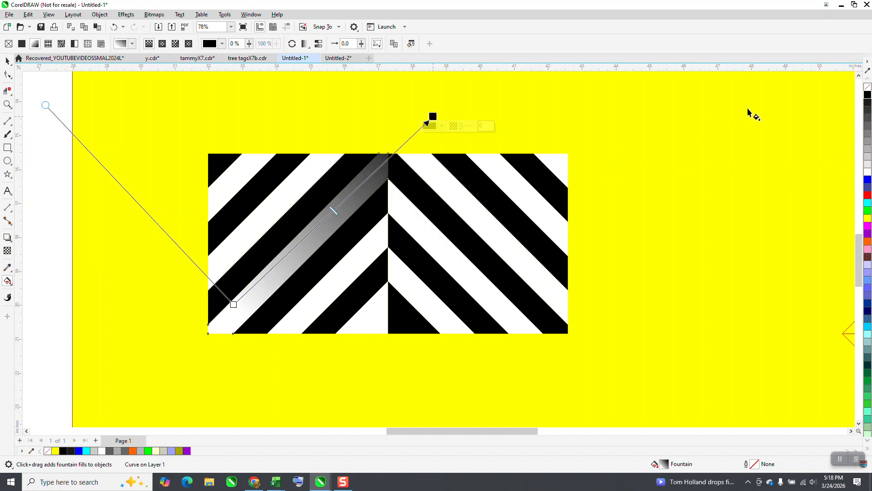
pyautogui.moveTo(233, 305); pyautogui.dragTo(189, 363)
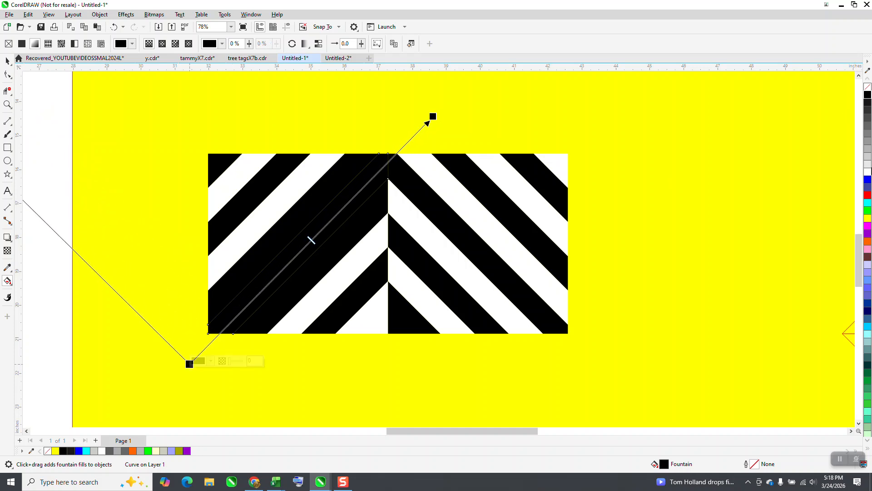
# Add two white colour nodes along the stripe's fountain fill, one near each end, placing the lower one at about 25%
pyautogui.doubleClick(253, 300)
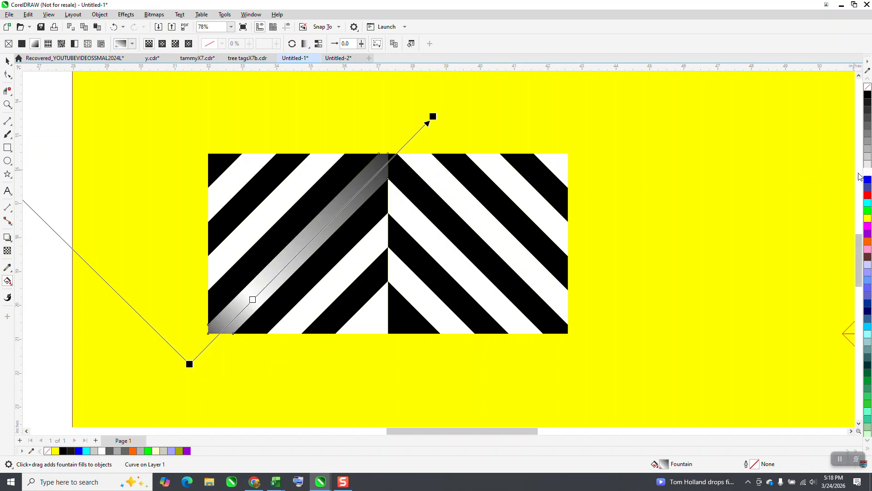
pyautogui.doubleClick(351, 201)
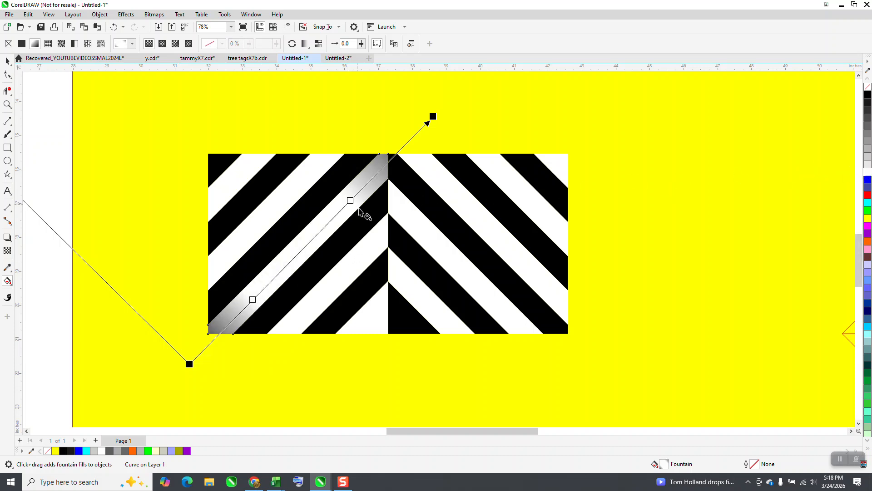
pyautogui.click(250, 302)
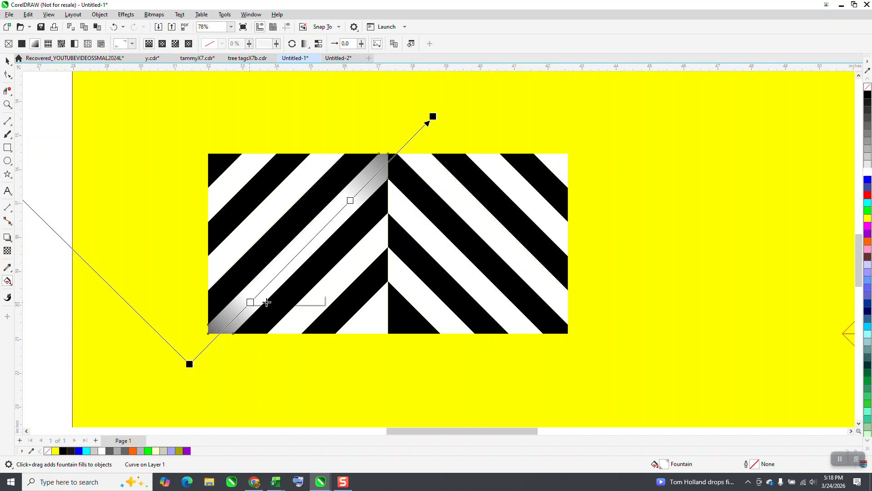
pyautogui.click(9, 62)
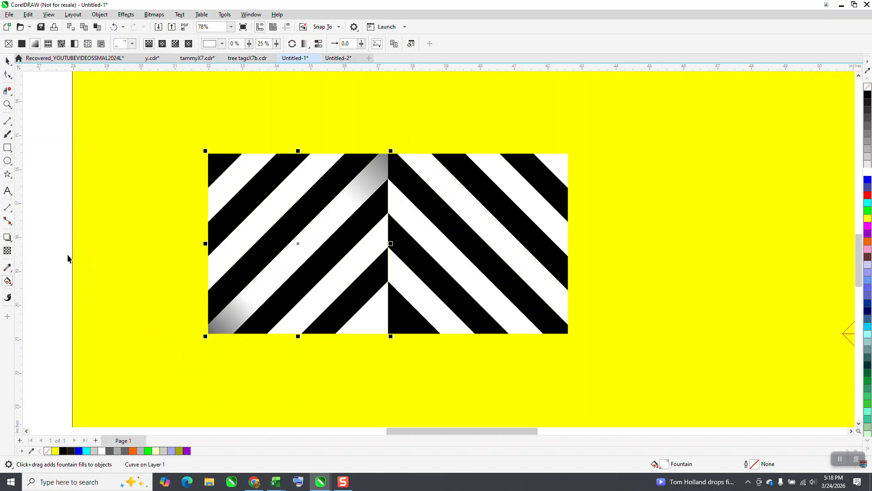
# Copy the gradient stripe's fill with the Attributes Eyedropper to the other four white stripes in the left half
pyautogui.click(11, 271)
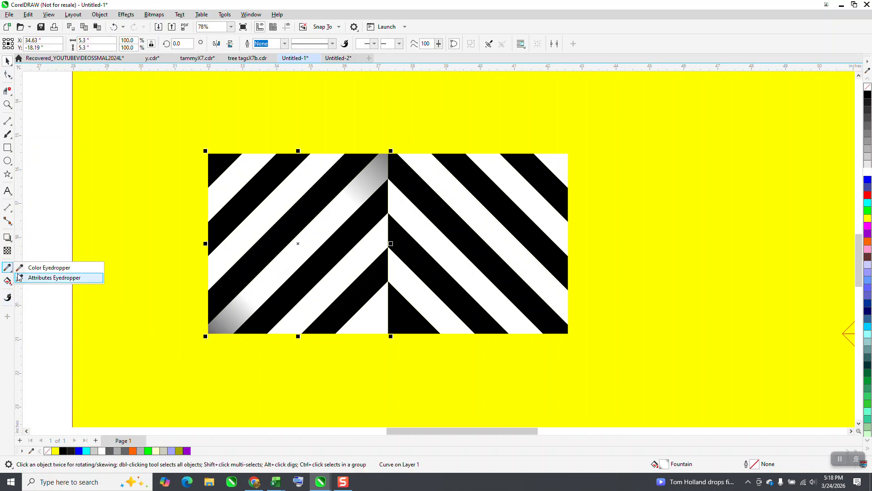
pyautogui.click(46, 278)
pyautogui.click(304, 252)
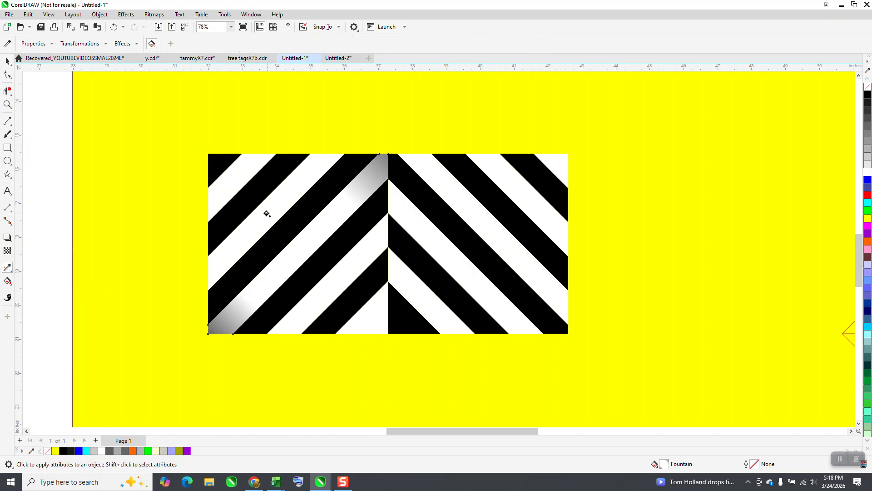
pyautogui.click(255, 201)
pyautogui.click(234, 179)
pyautogui.click(359, 322)
pyautogui.click(331, 282)
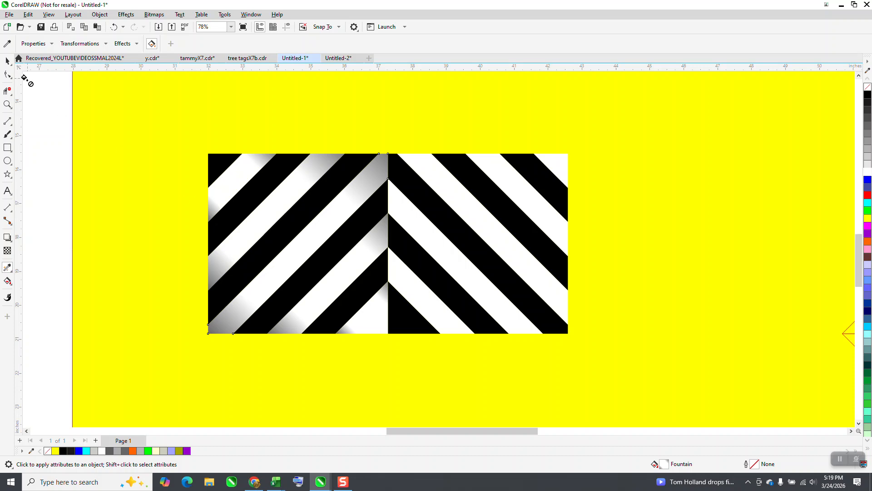
# Apply a linear fountain fill along the longest white stripe in the right half, with black at both ends
pyautogui.click(8, 61)
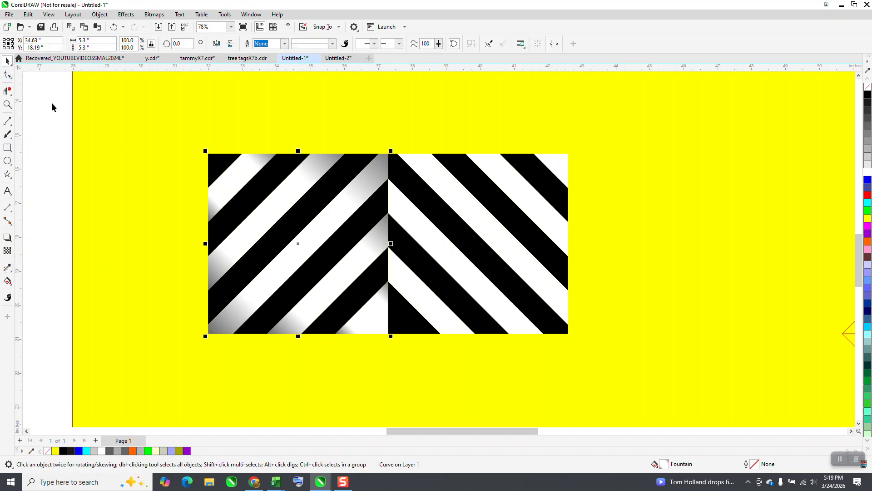
pyautogui.press('Escape')
pyautogui.click(494, 235)
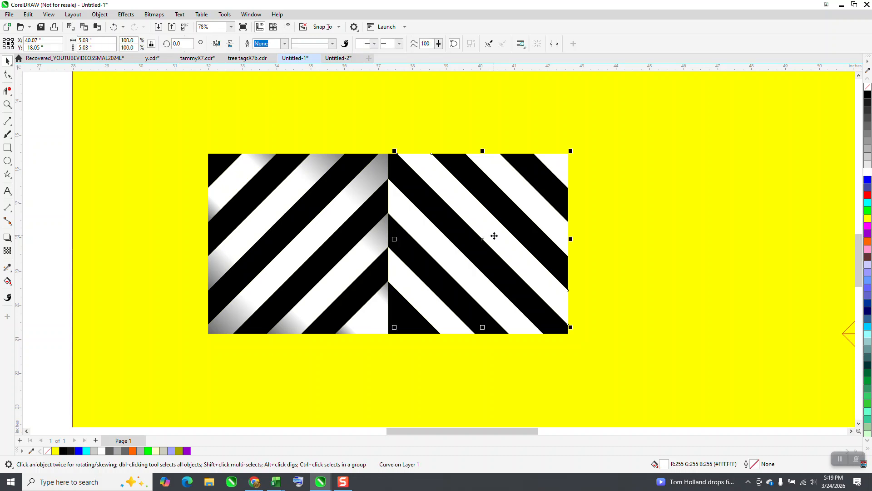
pyautogui.click(12, 287)
pyautogui.click(40, 280)
pyautogui.moveTo(567, 308); pyautogui.dragTo(414, 155)
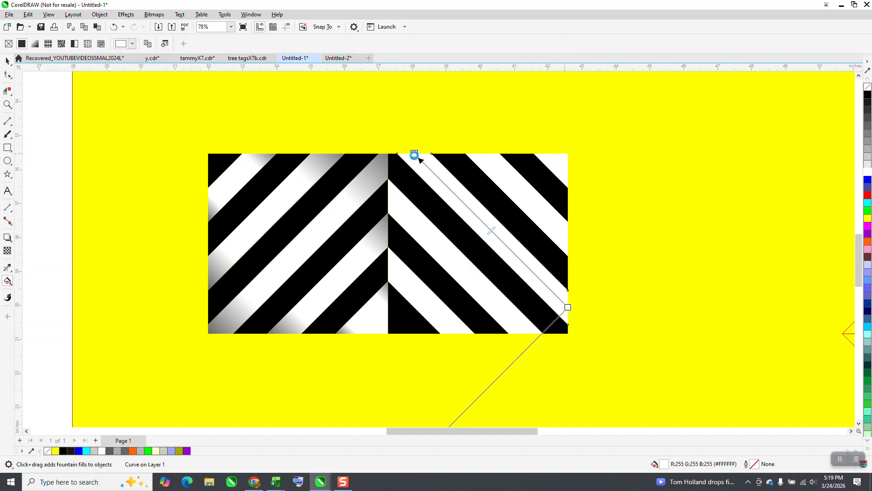
pyautogui.moveTo(862, 95); pyautogui.dragTo(414, 154)
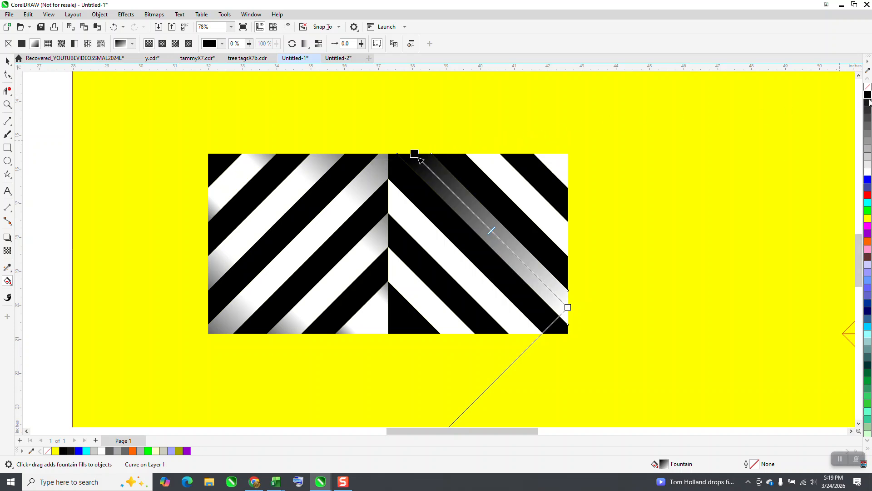
pyautogui.moveTo(867, 95); pyautogui.dragTo(568, 307)
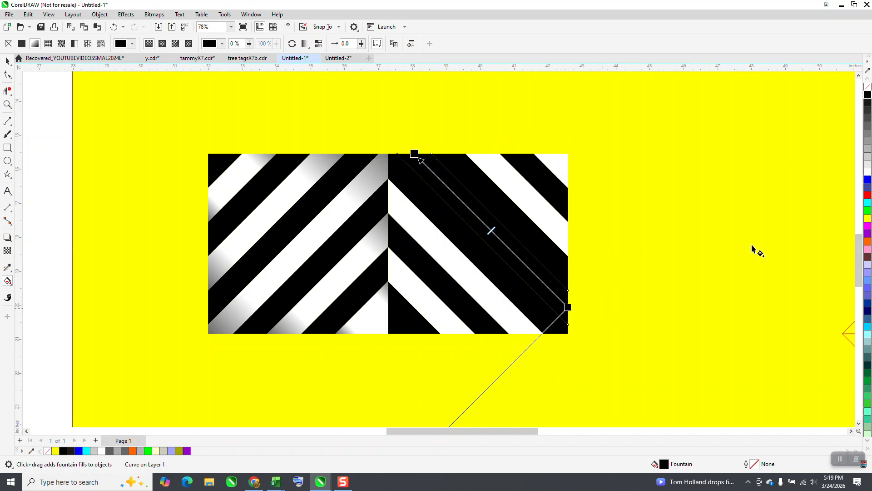
# Add a white colour node near each end of the stripe's fountain fill and extend its black end nodes beyond the stripe
pyautogui.moveTo(864, 171); pyautogui.dragTo(548, 288)
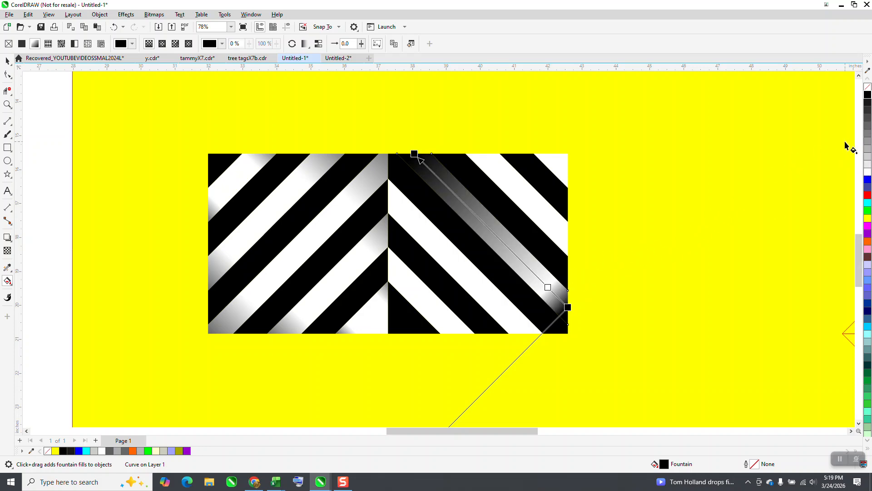
pyautogui.moveTo(865, 172); pyautogui.dragTo(433, 173)
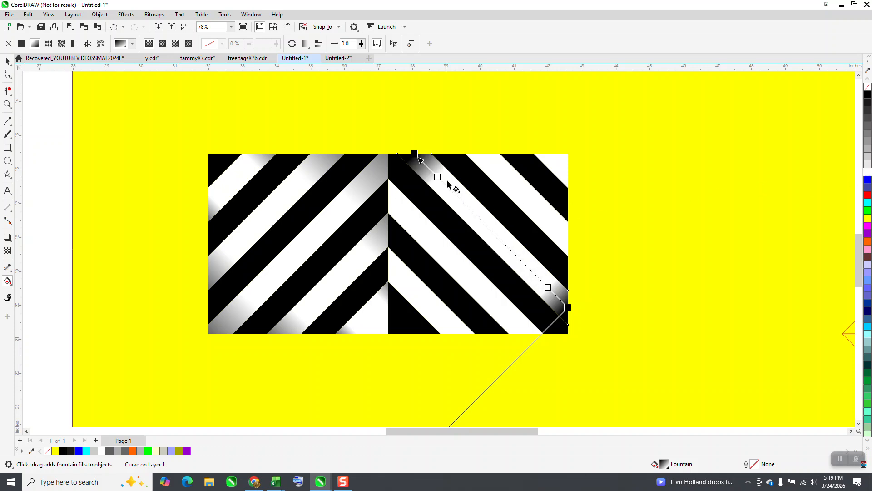
pyautogui.click(409, 148)
pyautogui.moveTo(568, 307); pyautogui.dragTo(578, 312)
# Copy the gradient stripe's fill with the Attributes Eyedropper to the other four white stripes in the right half
pyautogui.click(7, 268)
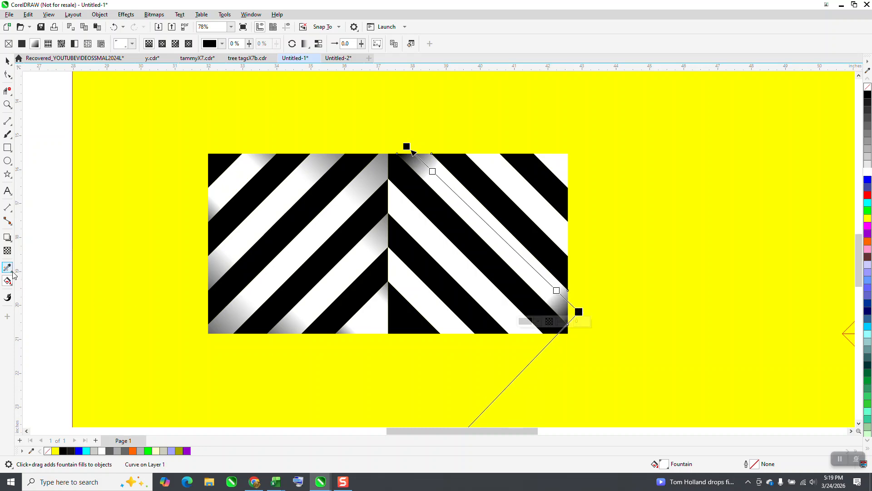
pyautogui.click(52, 278)
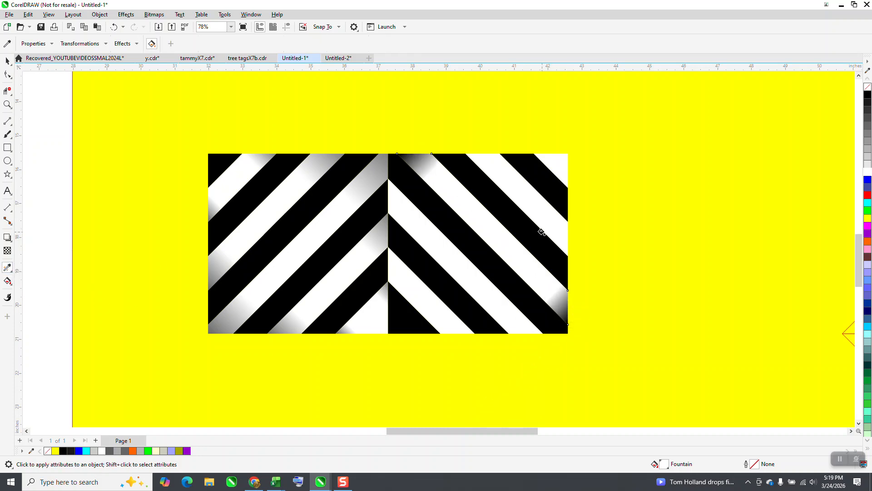
pyautogui.click(546, 216)
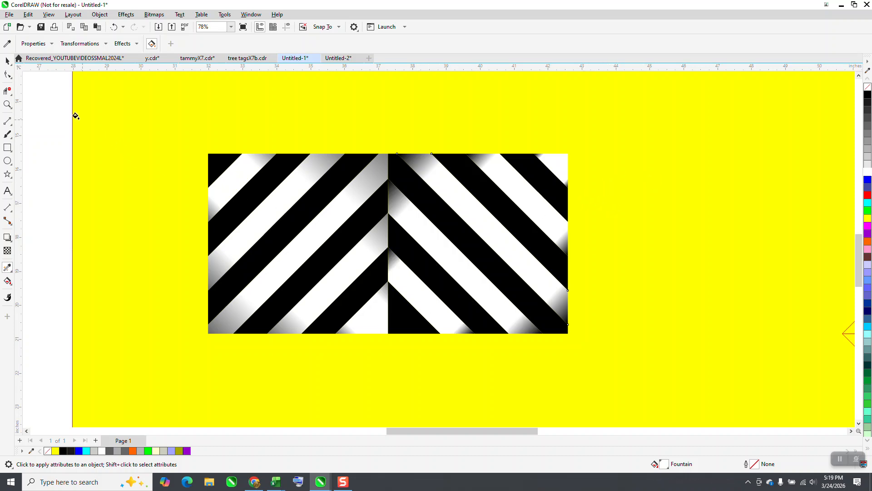
# Select all 20 stripe pieces of the chevron panel and group them
pyautogui.click(8, 62)
pyautogui.scroll(-1, 89, 113)
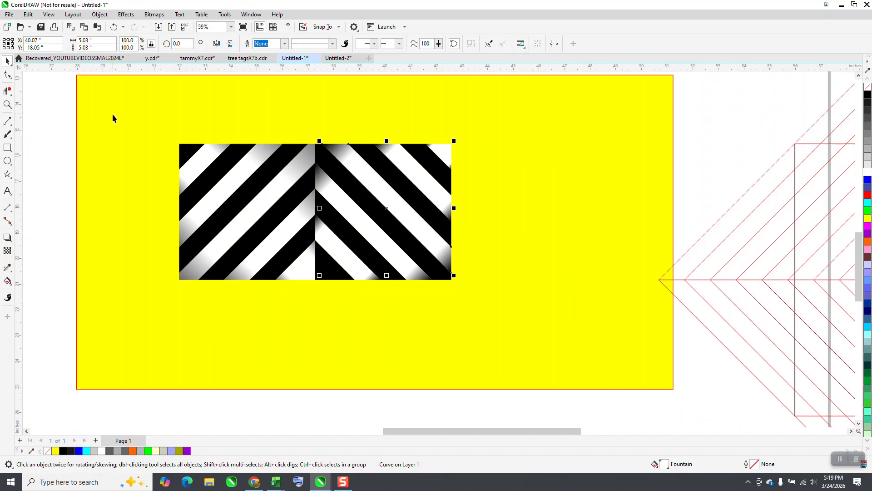
pyautogui.moveTo(34, 114); pyautogui.dragTo(541, 325)
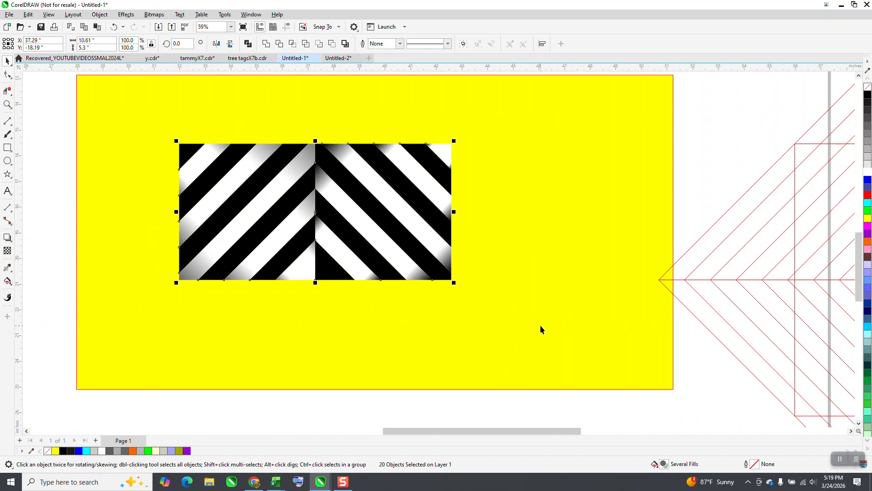
pyautogui.hotkey('ctrl', 'g')
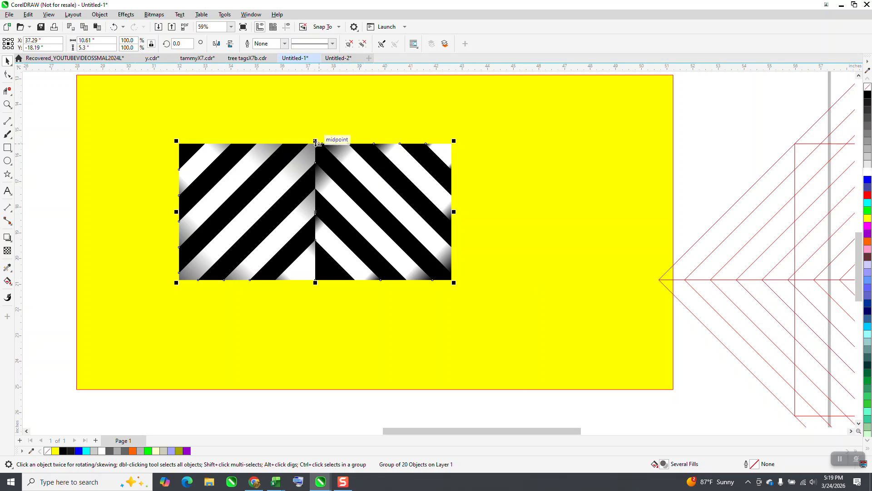
# Add a vertically mirrored copy of the panel directly below it and delete the yellow background rectangle
pyautogui.moveTo(315, 141); pyautogui.dragTo(312, 345)
pyautogui.scroll(-3, 237, 259)
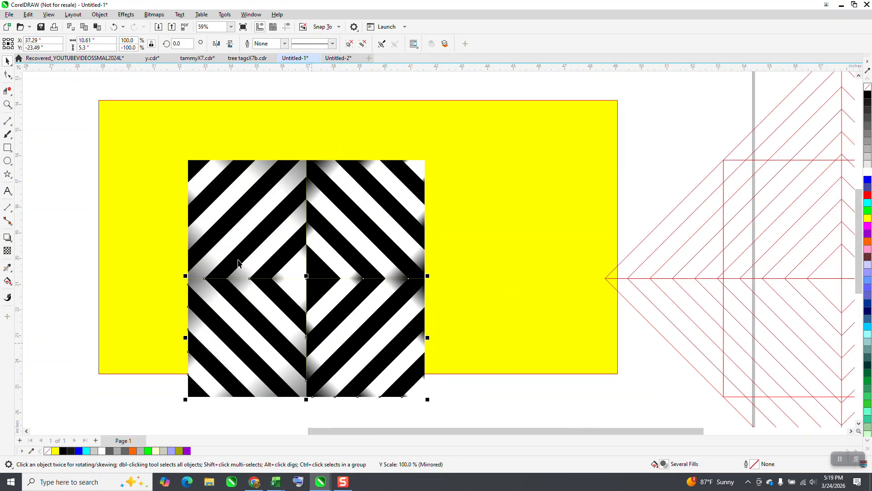
pyautogui.moveTo(188, 190); pyautogui.dragTo(581, 252)
pyautogui.press('Delete')
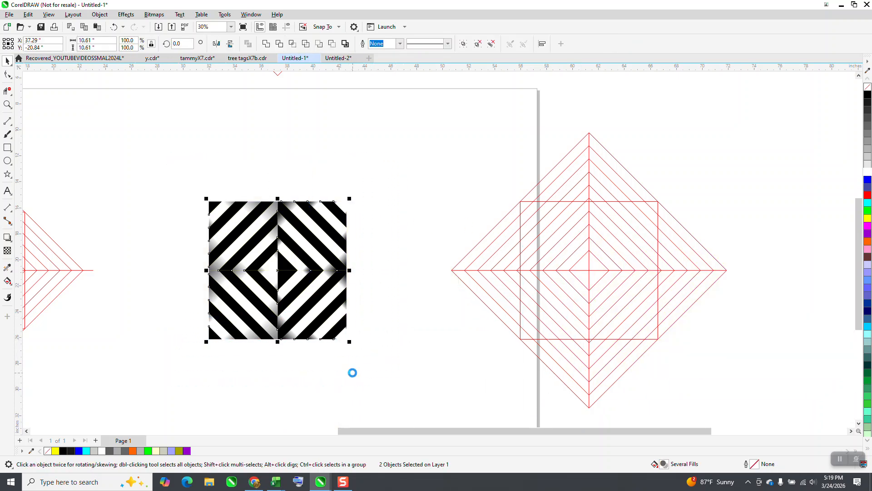
# Scale the grouped square tile to 4 inches wide and move it to about X 30.76, Y -12.22 inches
pyautogui.click(102, 41)
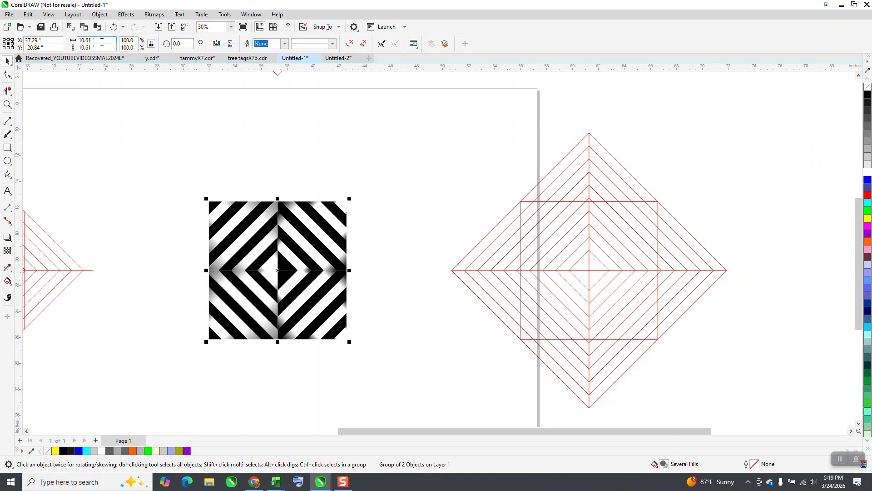
pyautogui.write('4')
pyautogui.press('Return')
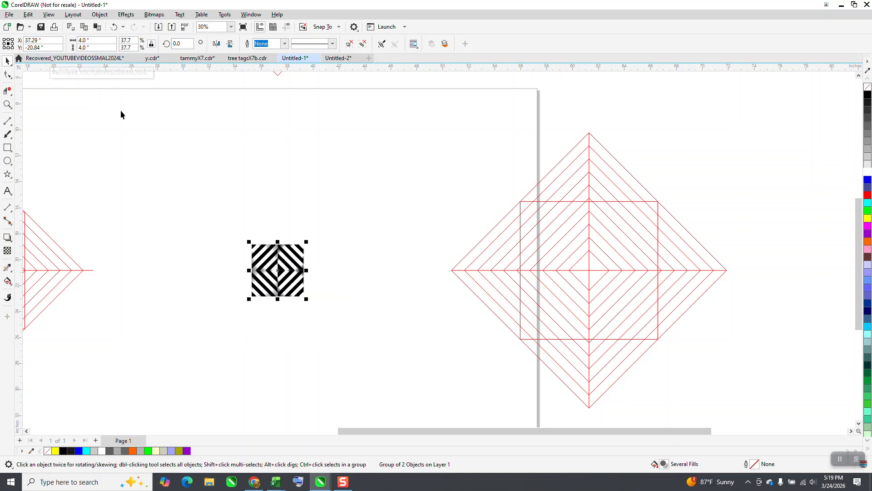
pyautogui.moveTo(258, 237); pyautogui.dragTo(175, 126)
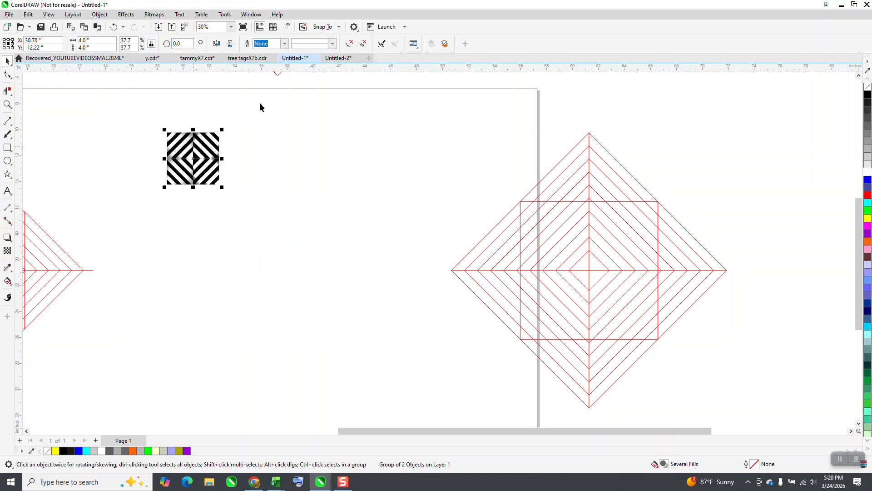
# Place a horizontally mirrored copy of the 4-inch tile against its right side
pyautogui.click(278, 81)
pyautogui.click(194, 145)
pyautogui.moveTo(165, 158); pyautogui.dragTo(217, 159)
pyautogui.click(242, 237)
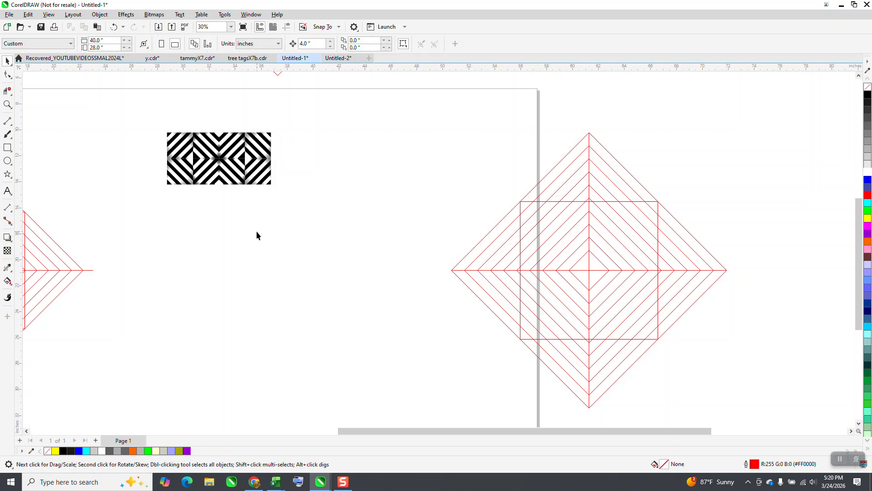
# Try flipping the right-hand tile horizontally, and undo the flip
pyautogui.click(260, 158)
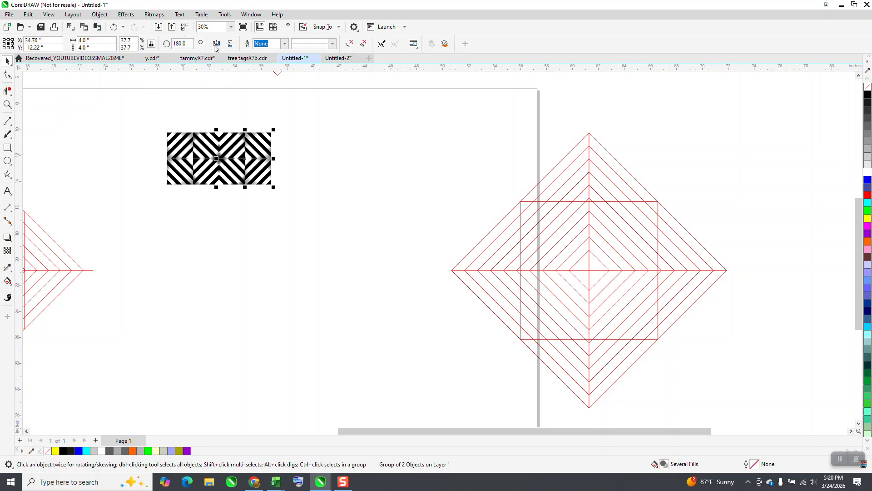
pyautogui.click(216, 44)
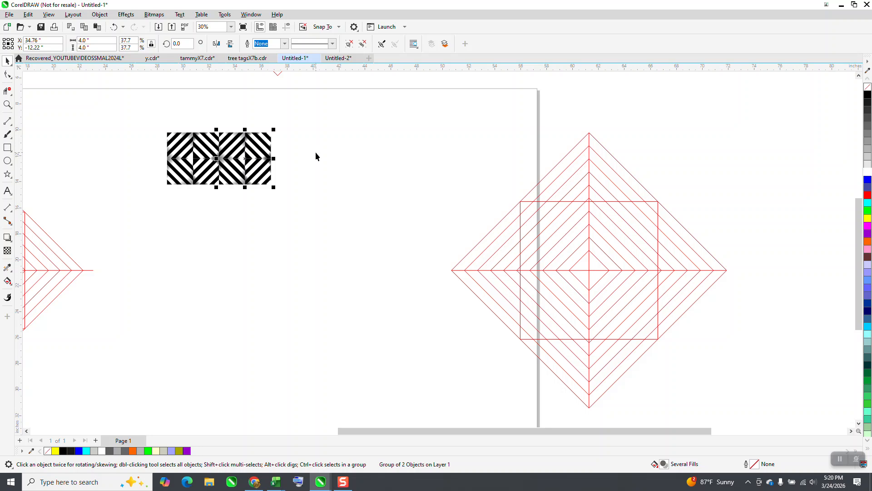
pyautogui.click(115, 26)
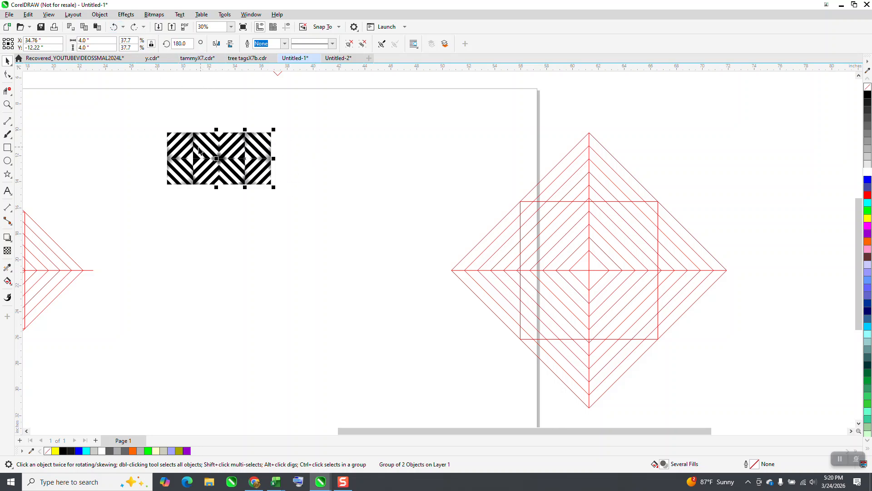
# Ungroup the left tile into its upper and lower halves and mirror the lower half horizontally
pyautogui.click(7, 104)
pyautogui.moveTo(155, 122); pyautogui.dragTo(362, 218)
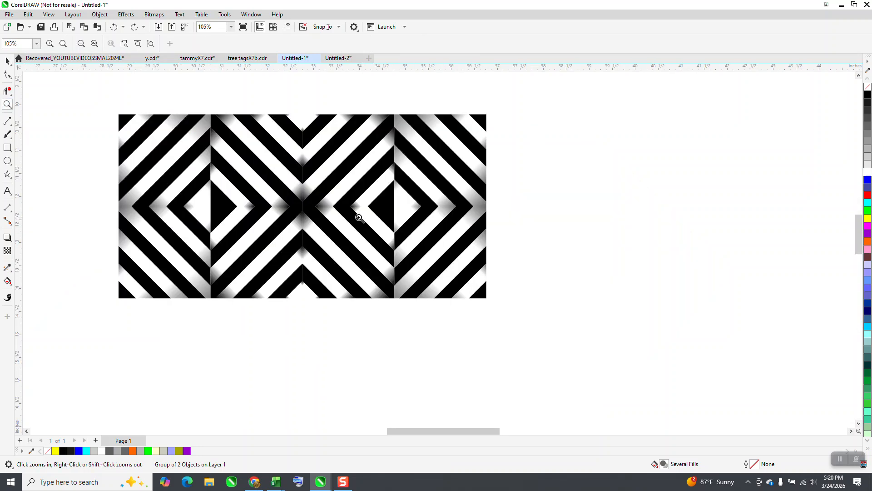
pyautogui.click(7, 61)
pyautogui.click(236, 188)
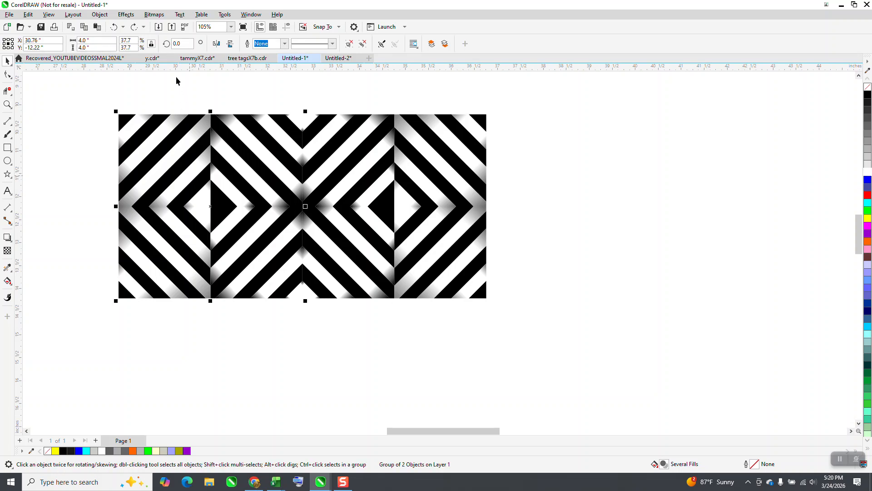
pyautogui.click(100, 15)
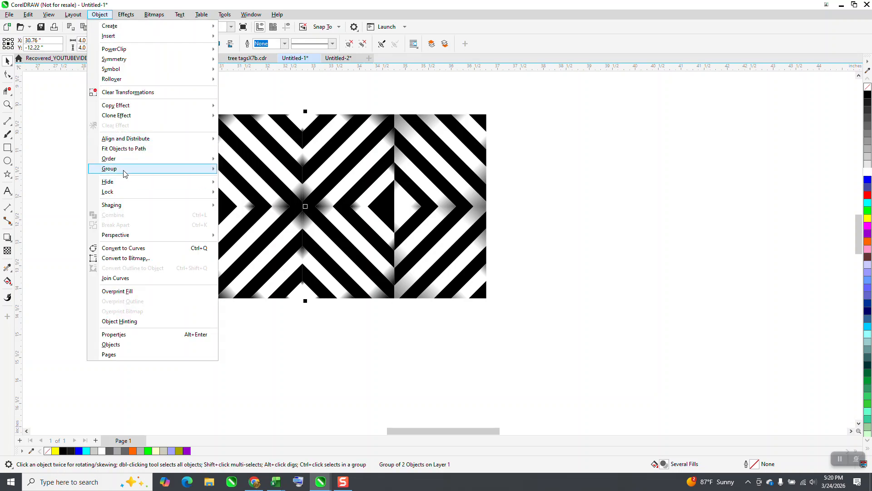
pyautogui.moveTo(126, 171)
pyautogui.click(242, 180)
pyautogui.moveTo(102, 96); pyautogui.dragTo(230, 311)
pyautogui.click(193, 263)
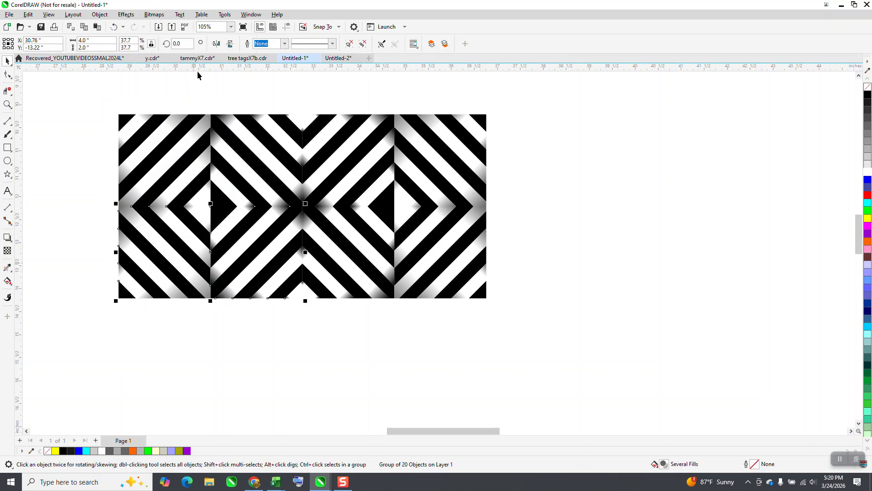
pyautogui.click(217, 44)
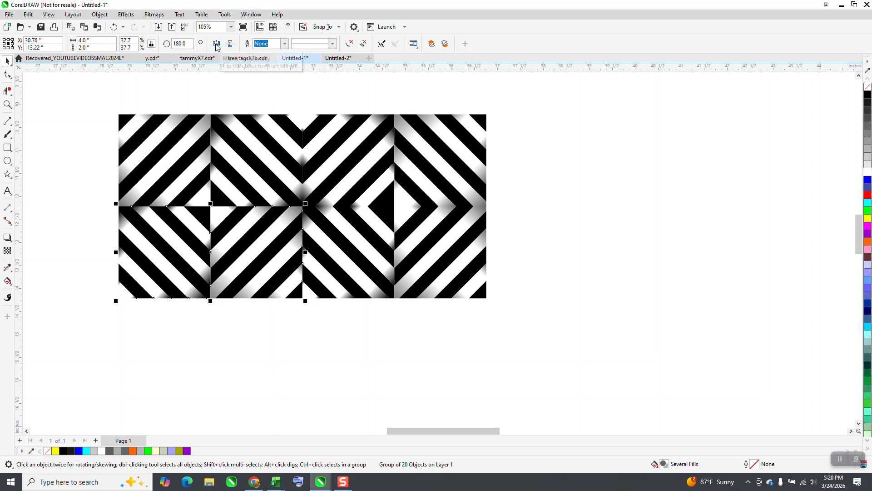
# Delete the right-hand tile and group the two halves of the remaining tile
pyautogui.click(354, 174)
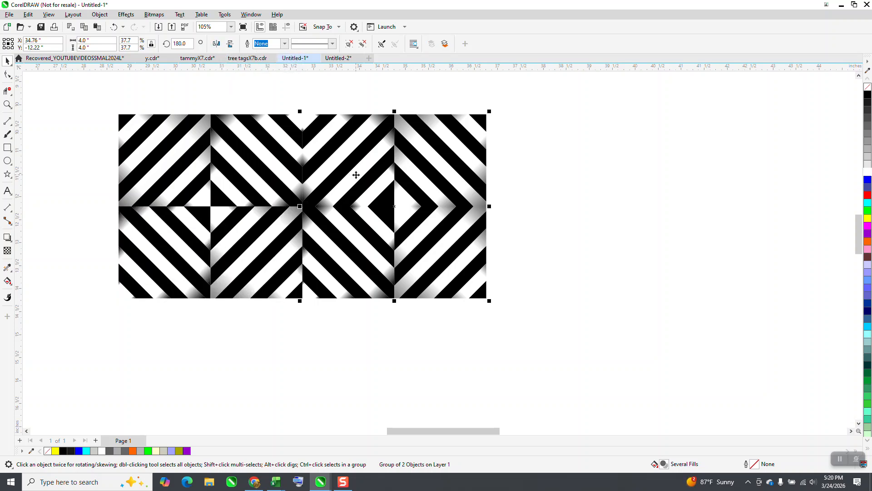
pyautogui.press('Delete')
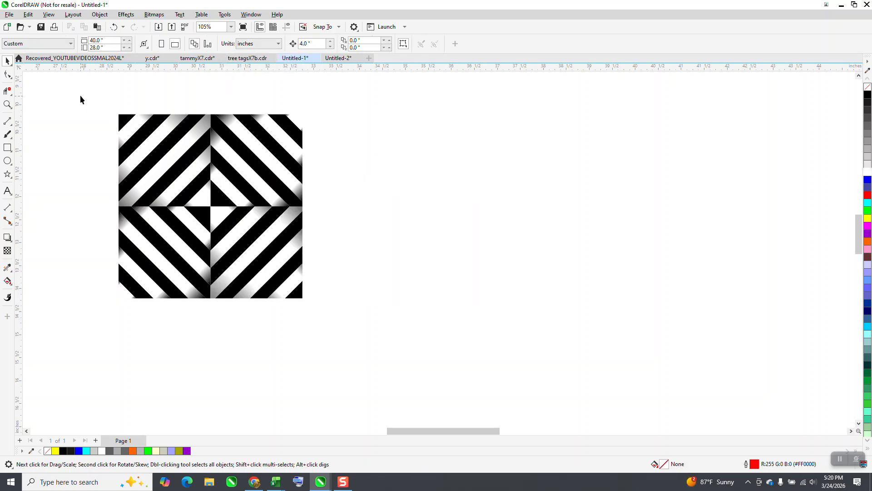
pyautogui.moveTo(122, 186); pyautogui.dragTo(347, 329)
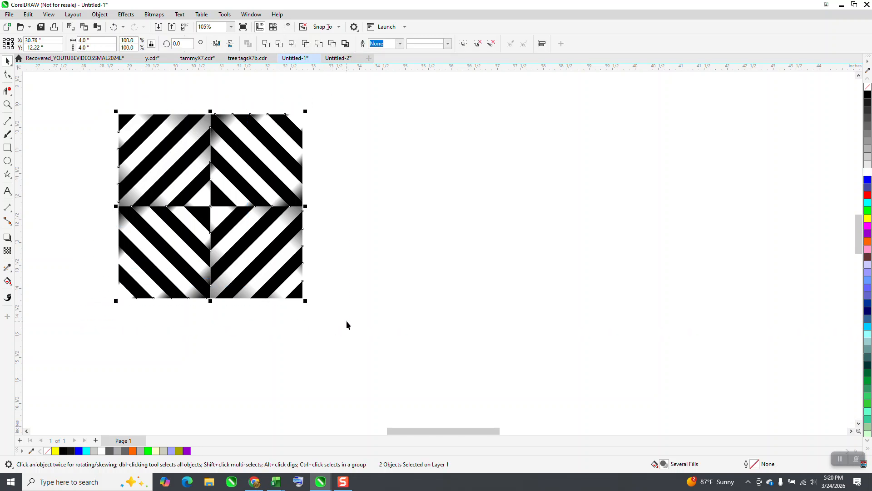
pyautogui.hotkey('ctrl', 'g')
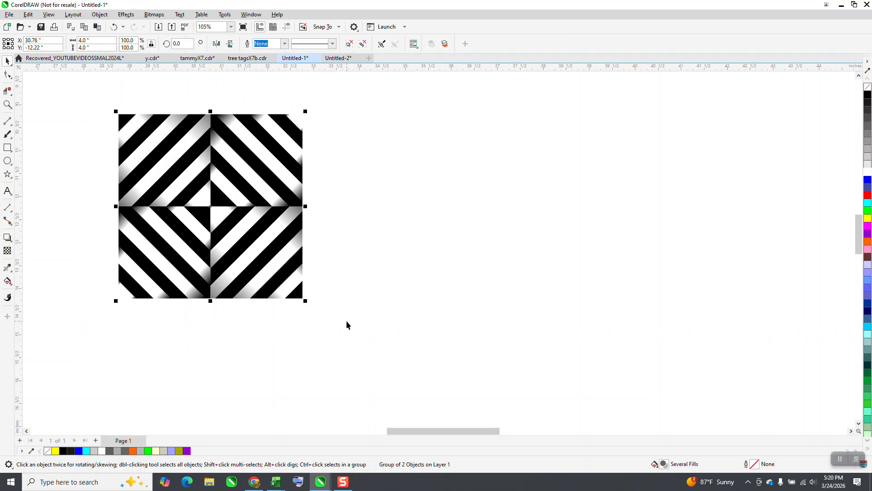
# Duplicate the regrouped tile 4 inches to the right and mirror the copy horizontally
pyautogui.hotkey('ctrl', 'd')
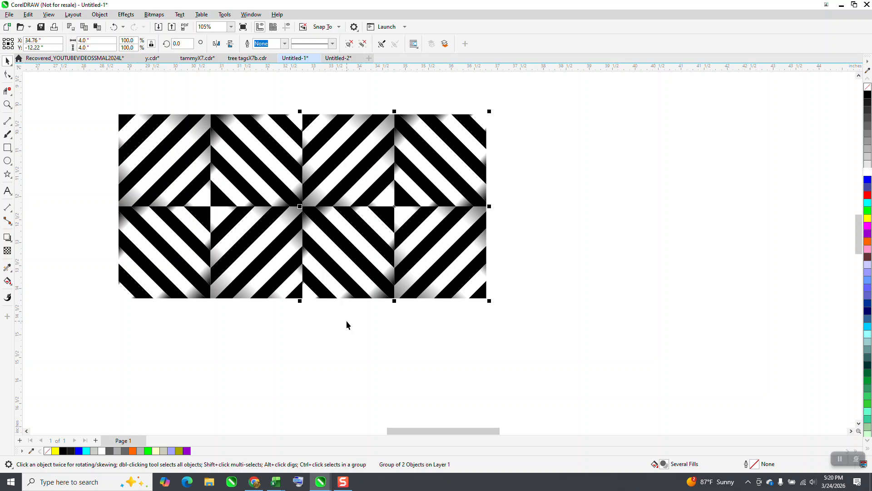
pyautogui.click(231, 44)
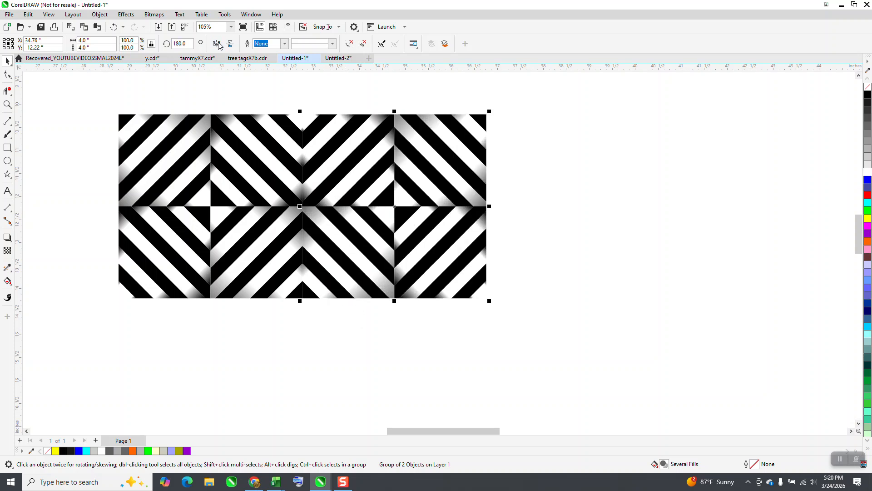
# Select both tiles and duplicate the pair 8 inches to the right
pyautogui.scroll(-1, 298, 124)
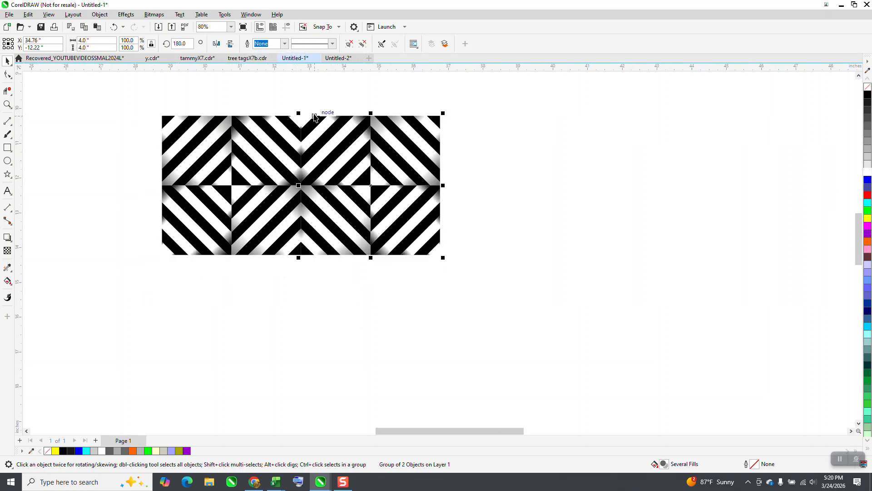
pyautogui.moveTo(101, 97); pyautogui.dragTo(555, 278)
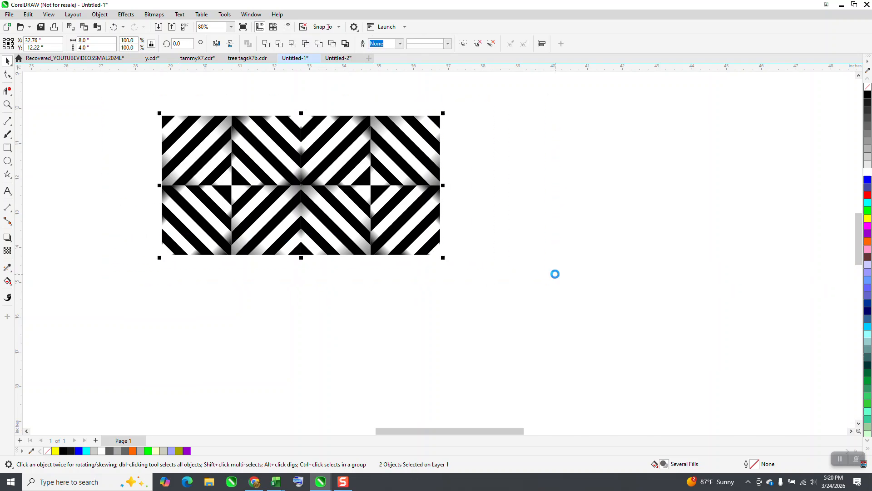
pyautogui.hotkey('ctrl', 'd')
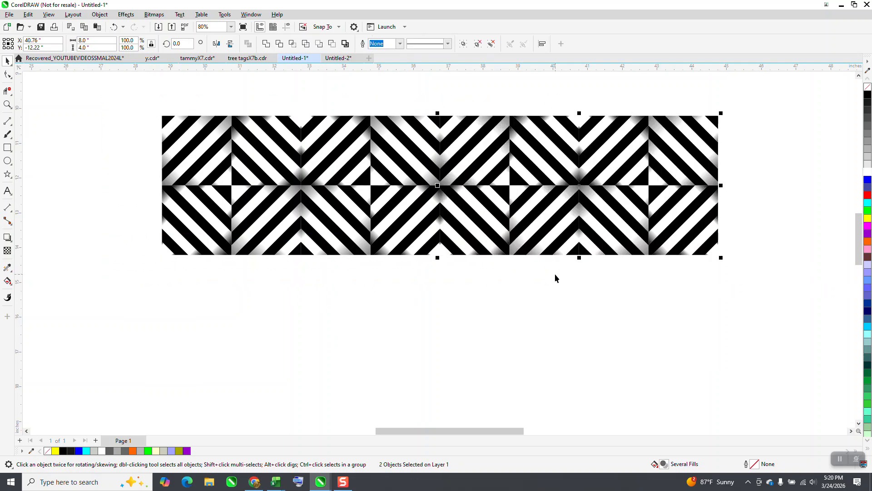
# Select the full four-tile row and duplicate it downward three times at 4-inch intervals to make a square pattern
pyautogui.scroll(-2, 555, 278)
pyautogui.moveTo(230, 137); pyautogui.dragTo(680, 293)
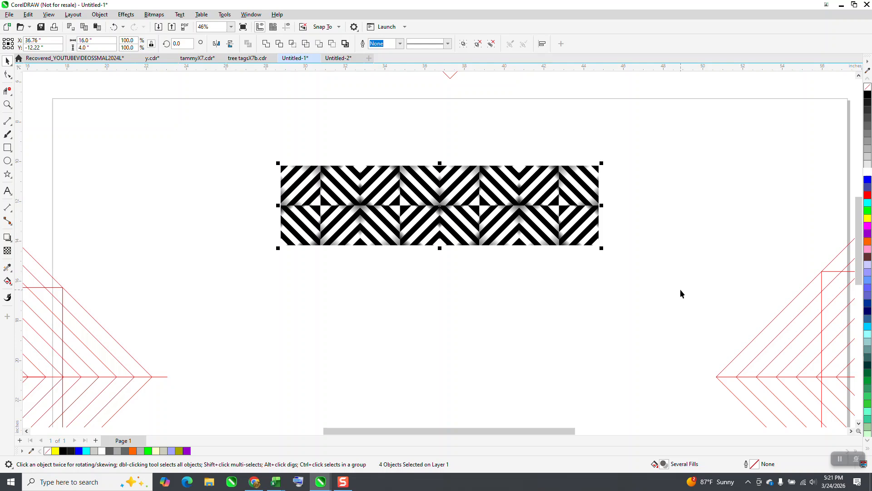
pyautogui.hotkey('ctrl', 'd')
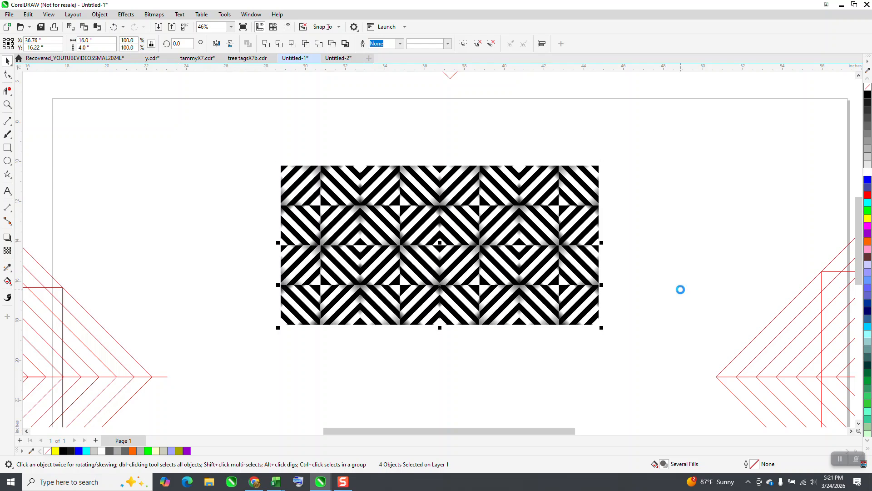
pyautogui.hotkey('ctrl', 'd')
pyautogui.hotkey('ctrl', 'd')
pyautogui.scroll(-2, 599, 228)
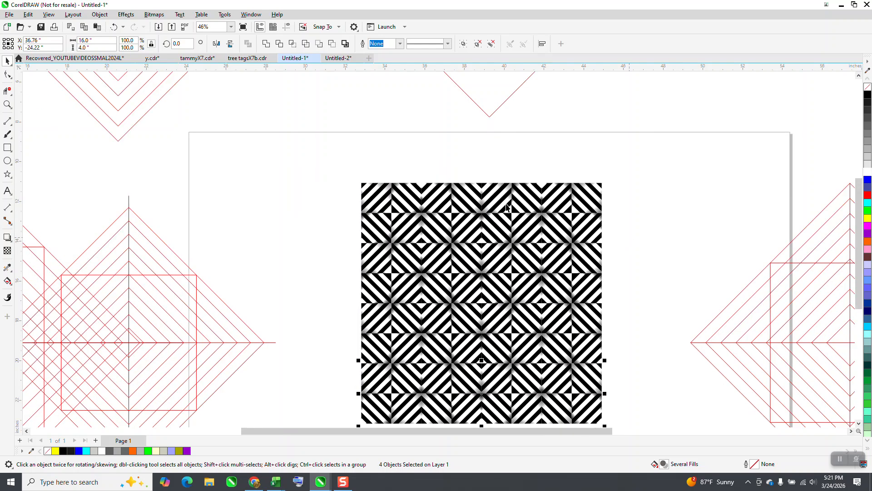
# Examine the repeated pattern up close and as a whole, and select all of its tiles
pyautogui.click(8, 105)
pyautogui.moveTo(393, 190); pyautogui.dragTo(545, 278)
pyautogui.scroll(-2, 469, 230)
pyautogui.scroll(-5, 451, 220)
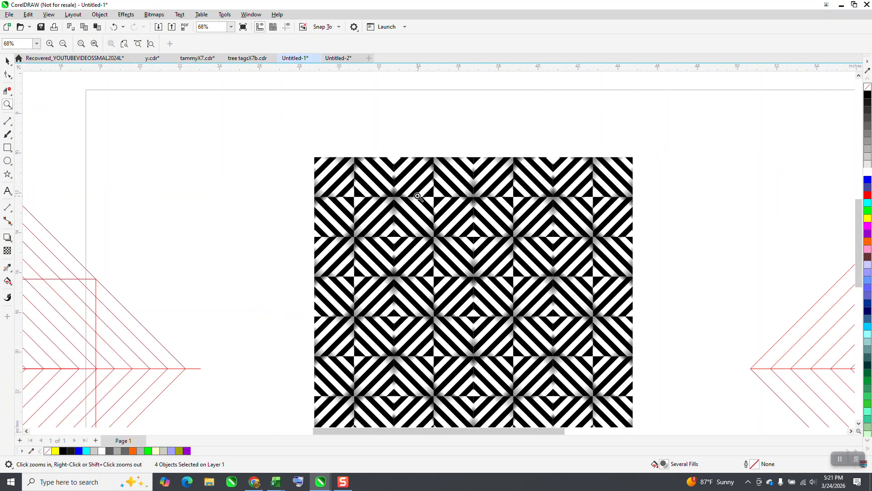
pyautogui.click(6, 61)
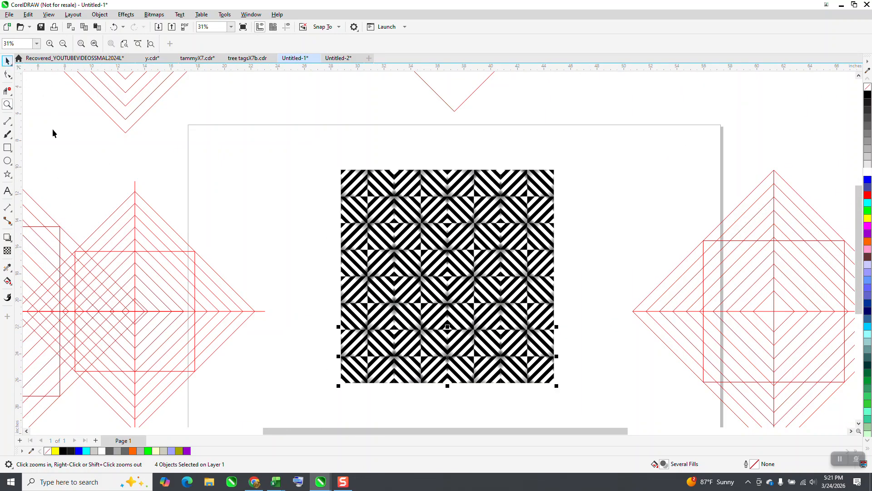
pyautogui.moveTo(307, 160); pyautogui.dragTo(619, 419)
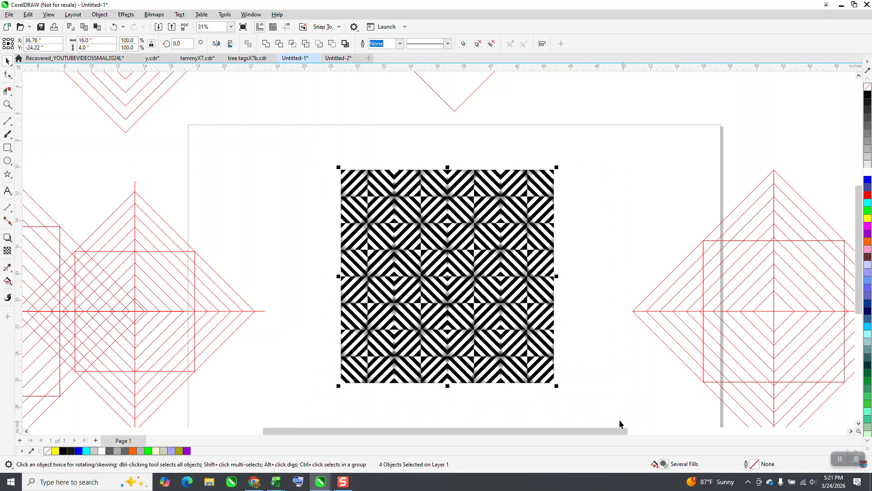
# Draw a black-filled rectangle about 19.4 by 20.3 inches around the pattern and send it to the back of the page
pyautogui.click(8, 150)
pyautogui.moveTo(319, 146); pyautogui.dragTo(578, 417)
pyautogui.click(868, 94)
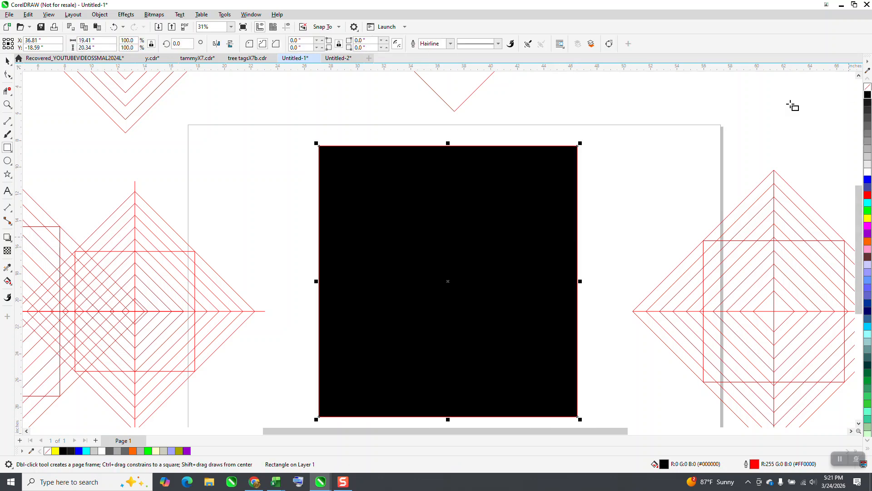
pyautogui.click(100, 14)
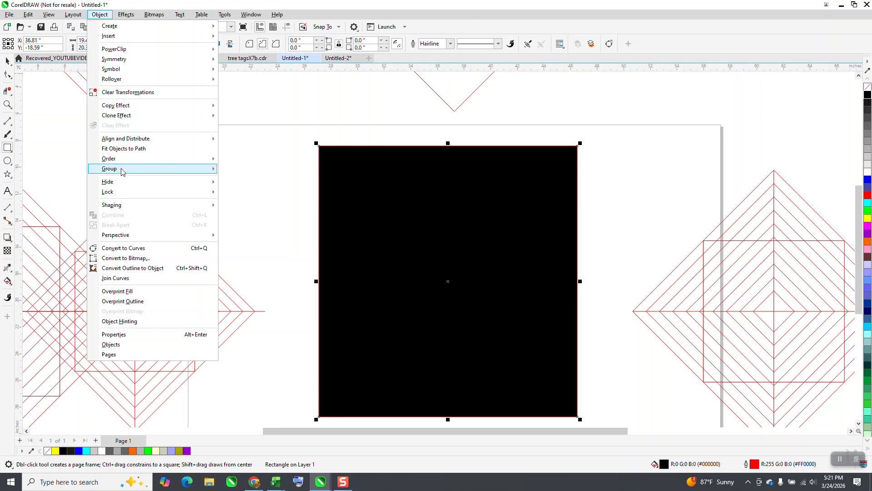
pyautogui.moveTo(119, 159)
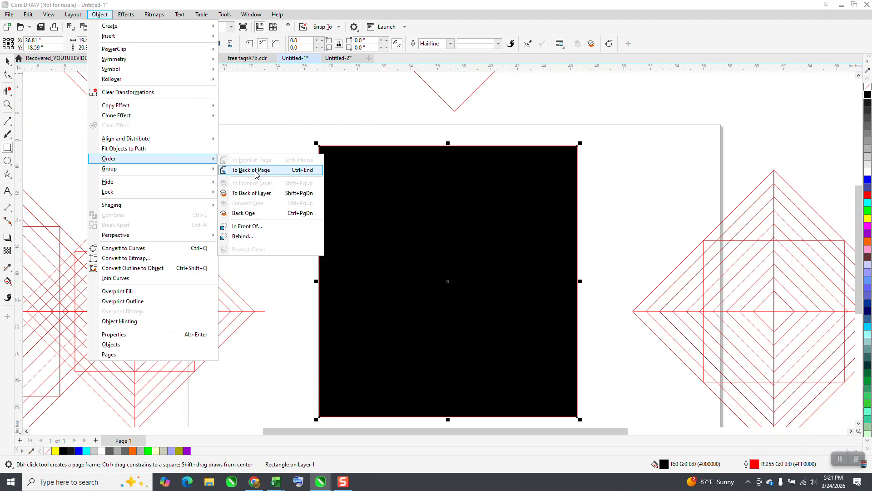
pyautogui.click(256, 170)
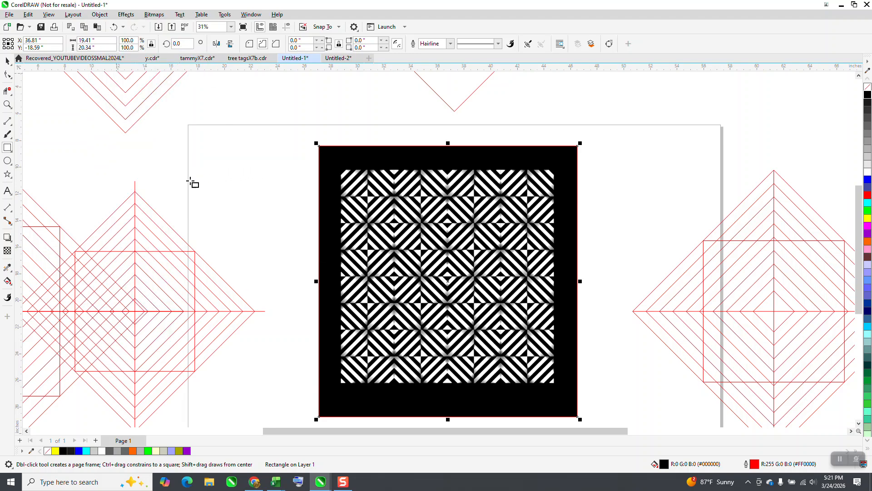
# Inspect the pattern on its background and try a blue fill on the background rectangle
pyautogui.click(8, 105)
pyautogui.moveTo(292, 142); pyautogui.dragTo(645, 281)
pyautogui.scroll(-1, 470, 245)
pyautogui.scroll(-1, 433, 219)
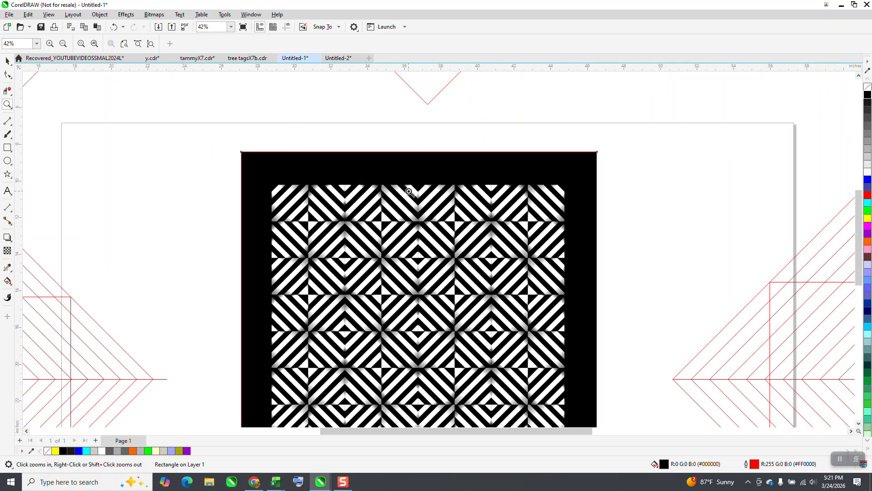
pyautogui.scroll(-1, 366, 183)
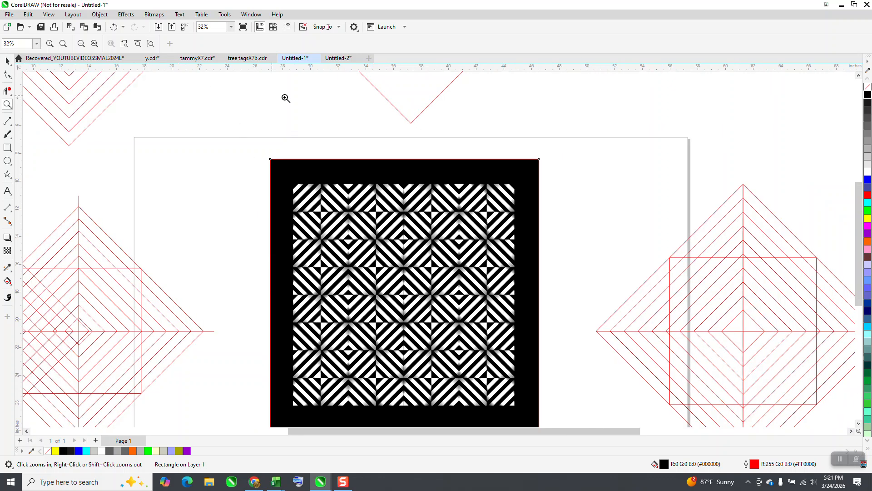
pyautogui.press('space')
pyautogui.click(868, 183)
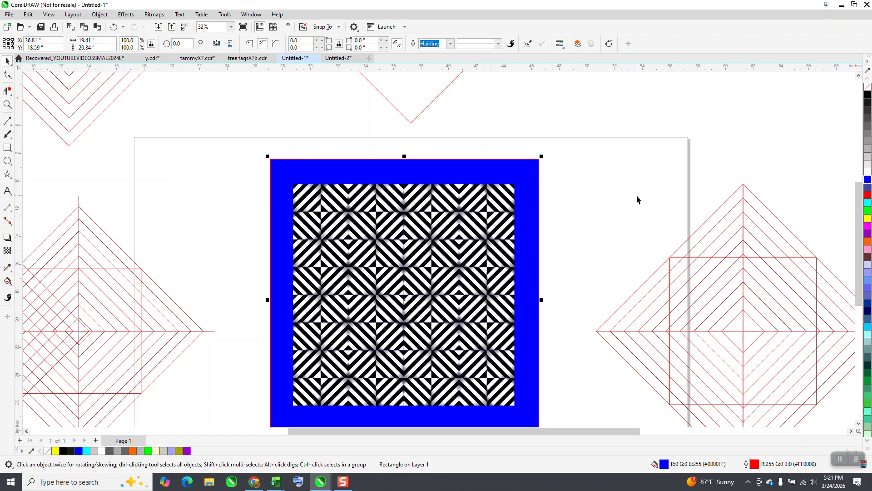
# Check the tile edges against the blue background and set the background rectangle's fill back to black
pyautogui.click(7, 104)
pyautogui.moveTo(265, 149); pyautogui.dragTo(460, 247)
pyautogui.scroll(-2, 370, 202)
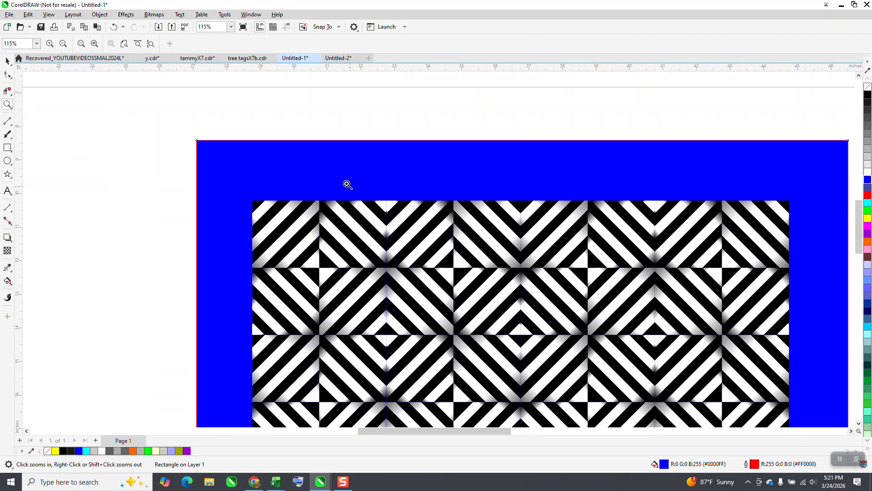
pyautogui.click(8, 64)
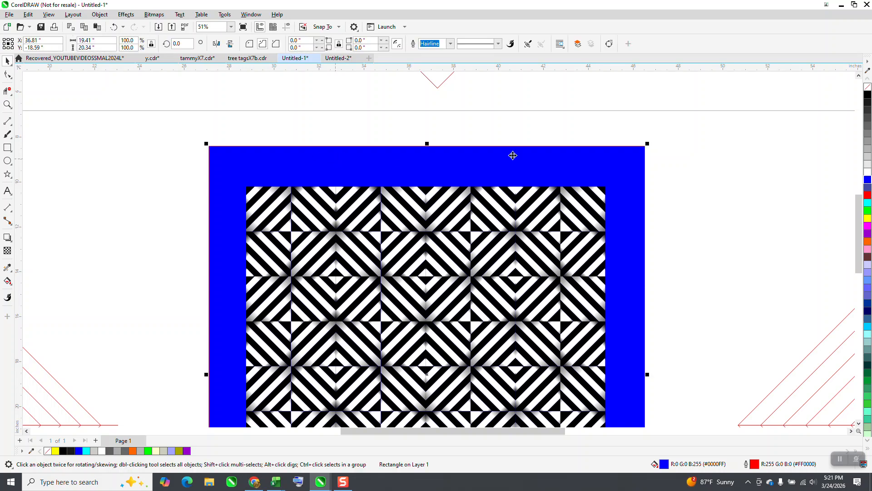
pyautogui.click(868, 95)
pyautogui.scroll(-1, 465, 122)
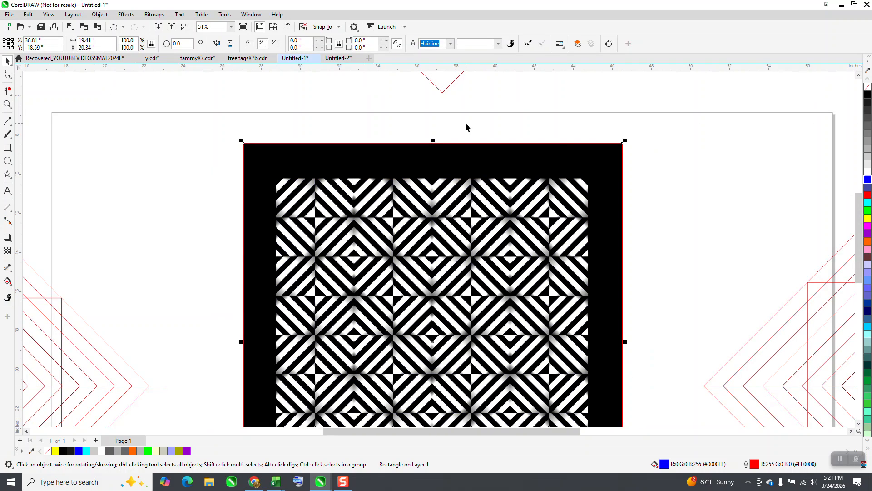
# Examine the complete optical pattern with its black border, from a distance and up close
pyautogui.scroll(-2, 515, 205)
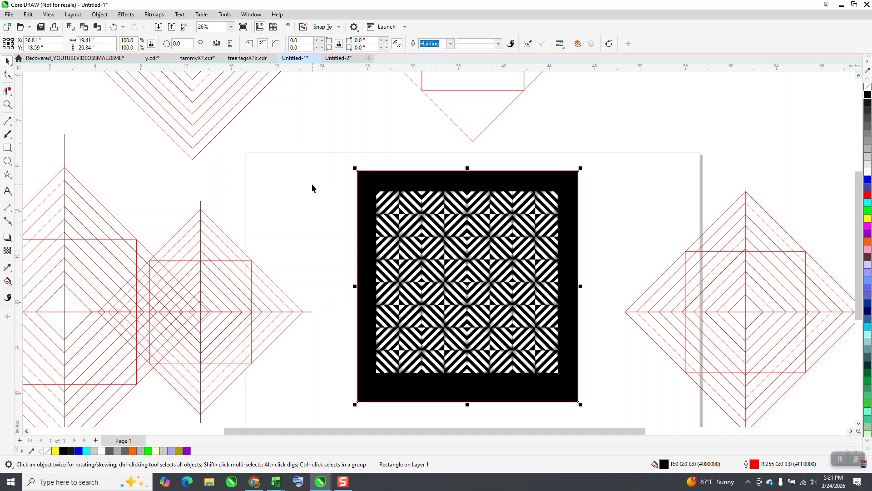
pyautogui.scroll(-1, 482, 252)
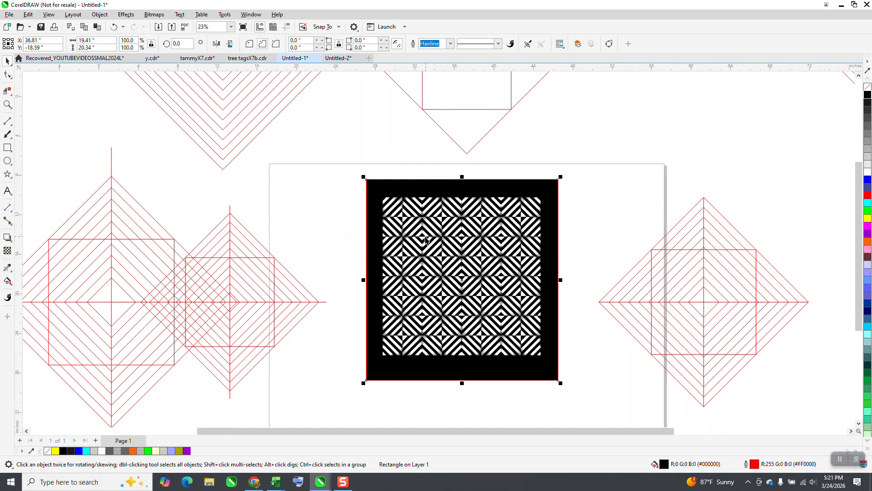
pyautogui.click(7, 104)
pyautogui.moveTo(379, 189); pyautogui.dragTo(513, 278)
pyautogui.scroll(-3, 483, 260)
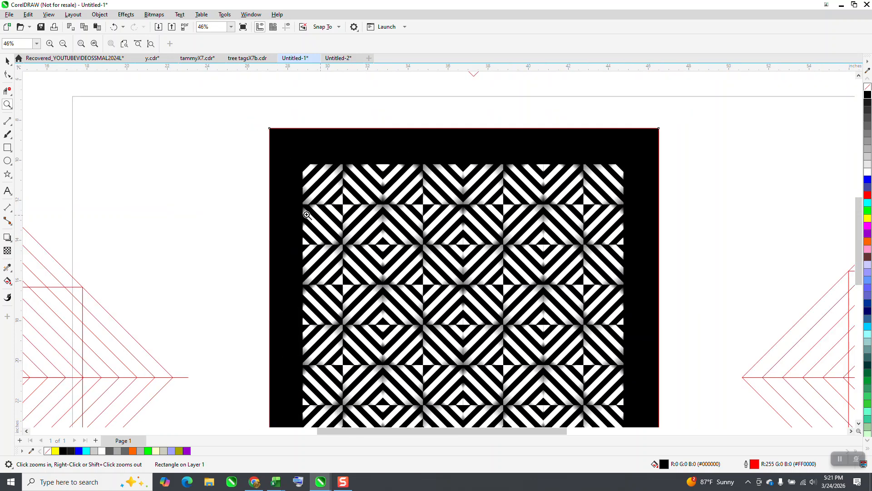
pyautogui.press('space')
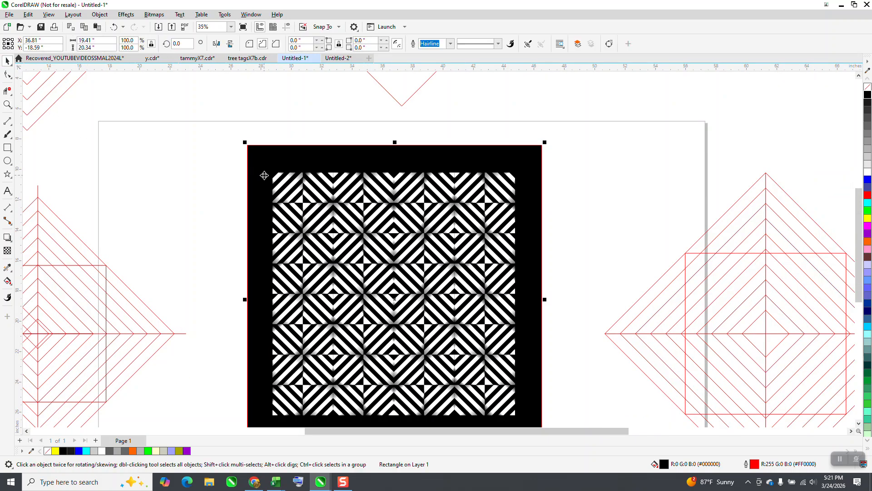